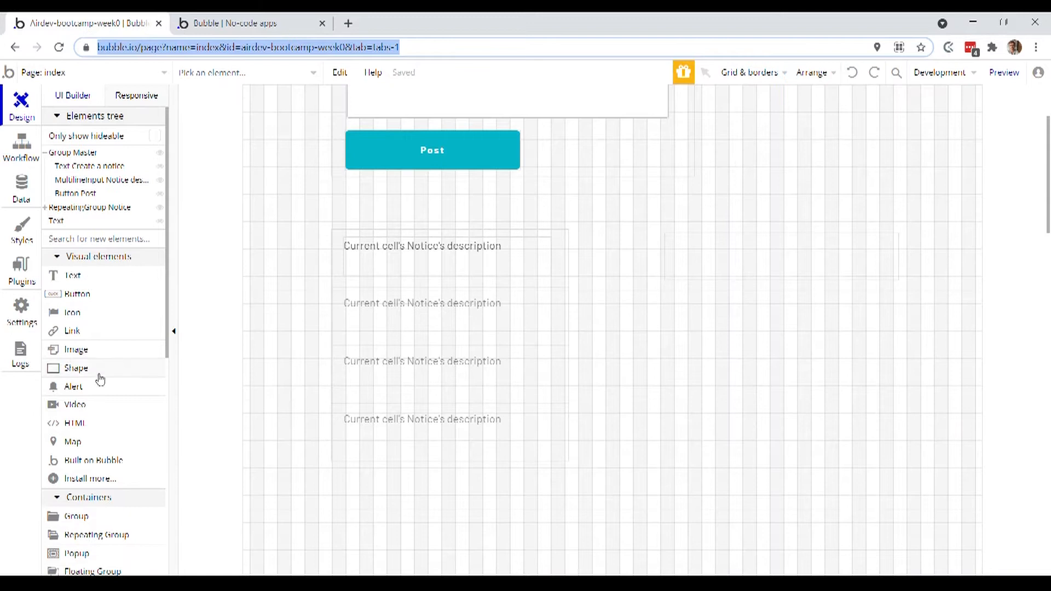
# - Add a multiline input on the page beside the repeating group of notices, level with its first row
pyautogui.scroll(-4, 100, 379)
pyautogui.click(107, 460)
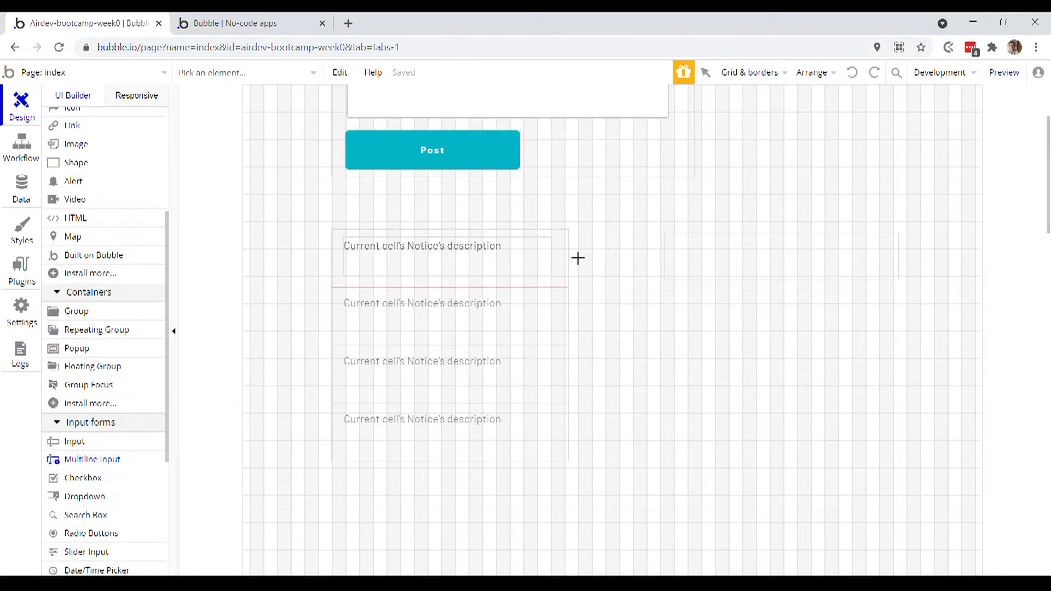
pyautogui.moveTo(624, 232)
pyautogui.mouseDown()
pyautogui.moveTo(754, 296)
pyautogui.moveTo(844, 277)
pyautogui.moveTo(860, 290)
pyautogui.mouseUp()
pyautogui.moveTo(774, 263); pyautogui.dragTo(772, 254)
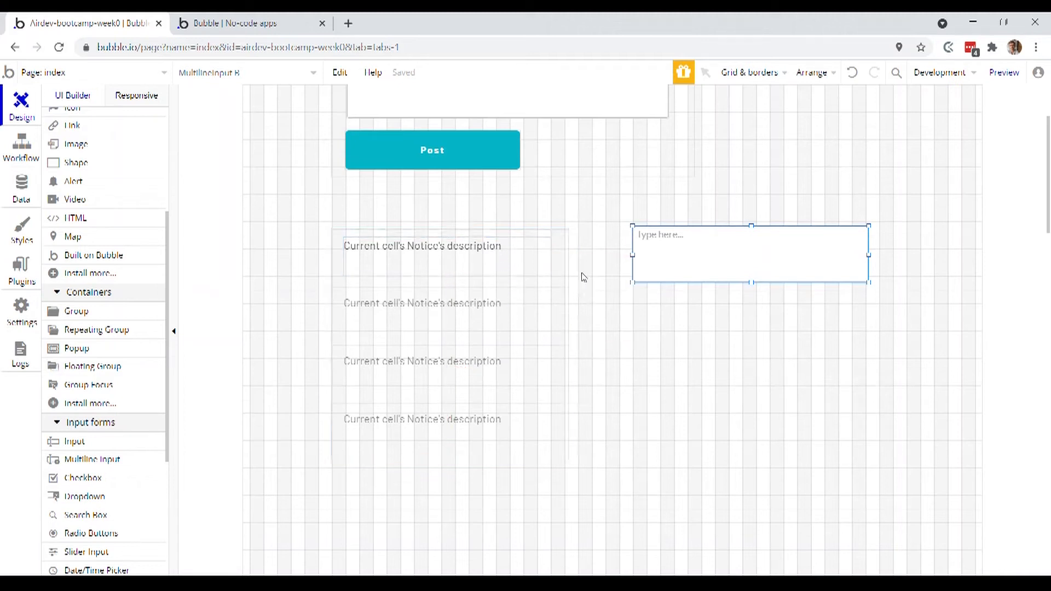
pyautogui.click(589, 361)
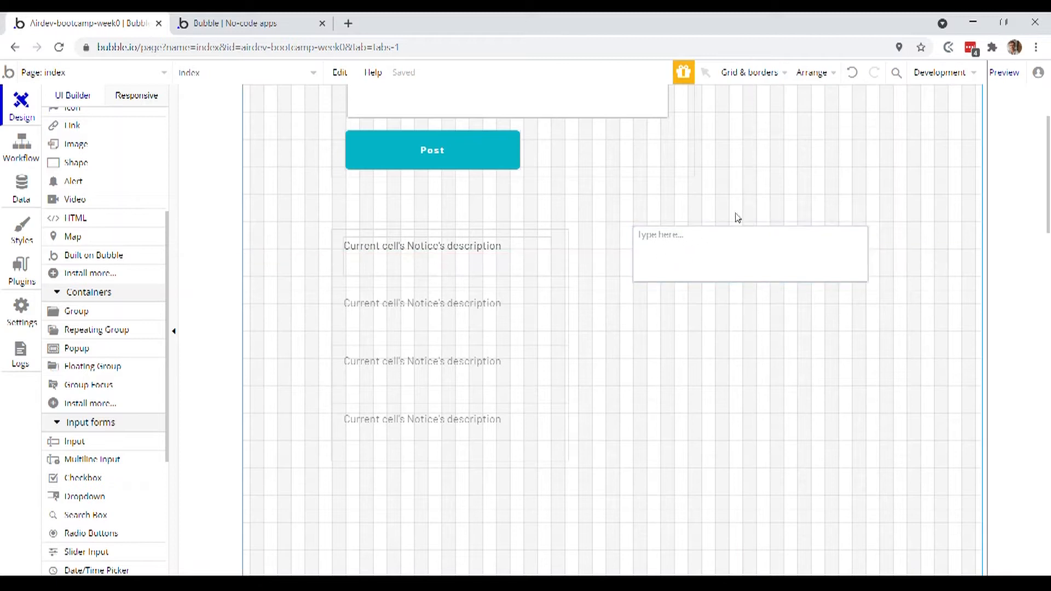
# - Rename the new multiline input as "MultilineInput selected notice"
pyautogui.doubleClick(684, 266)
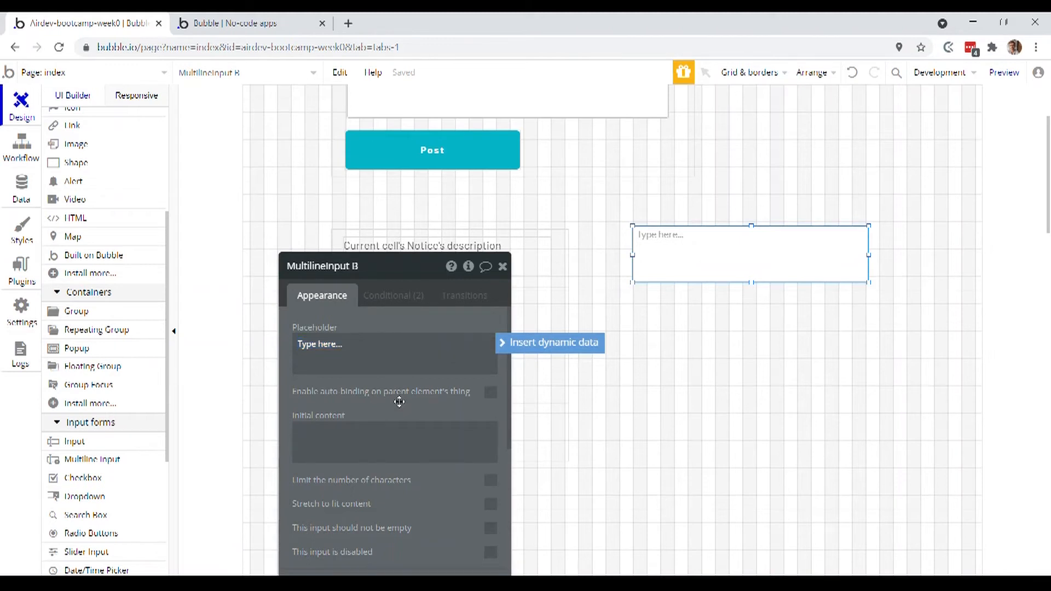
pyautogui.moveTo(399, 402); pyautogui.dragTo(479, 383)
pyautogui.click(448, 253)
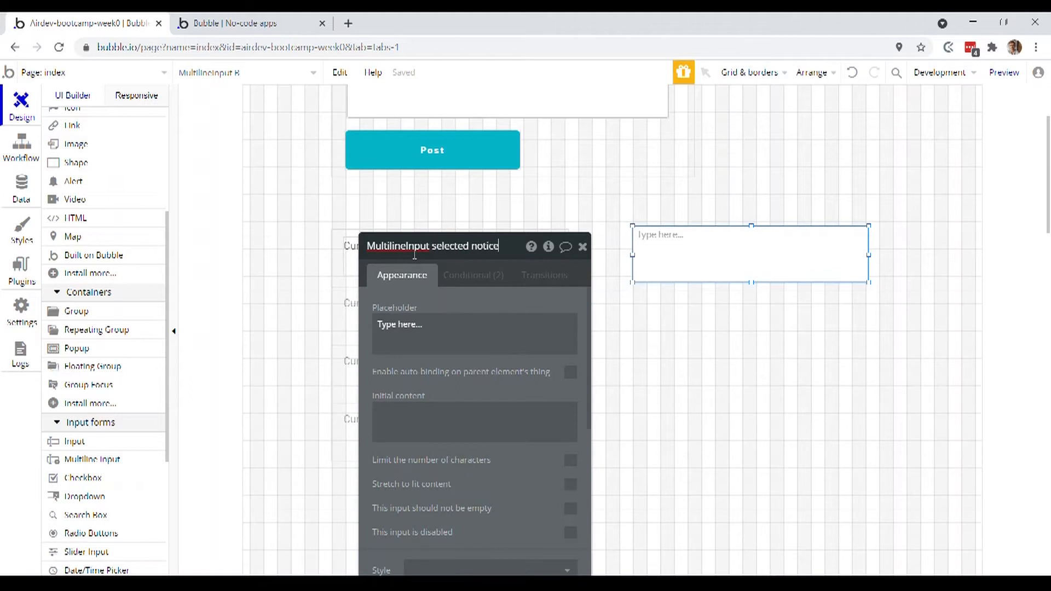
pyautogui.moveTo(443, 377); pyautogui.dragTo(449, 283)
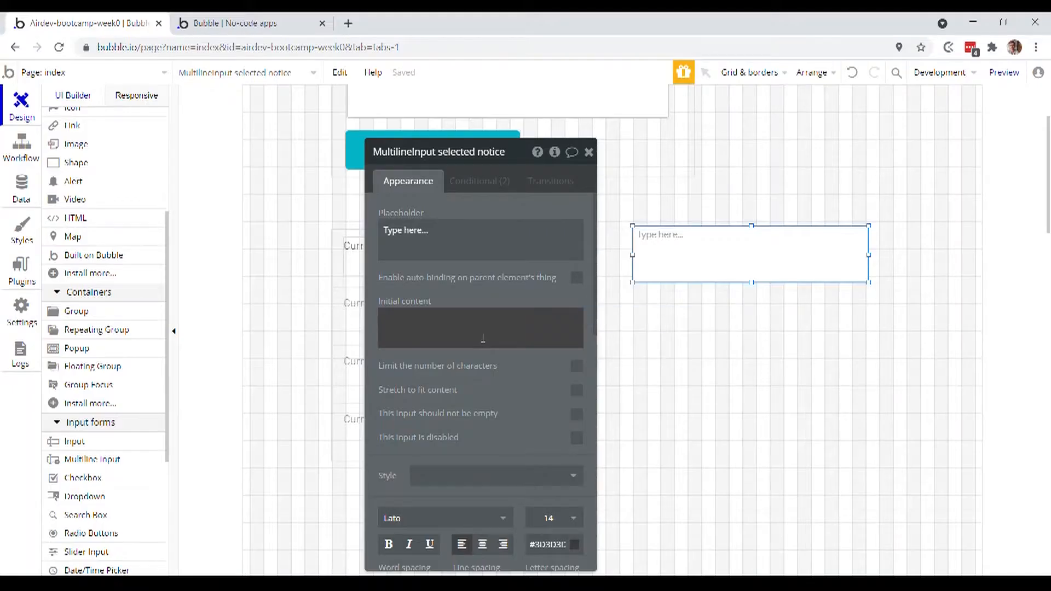
# - Set the multiline input's initial content to the dynamic expression RepeatingGroup Notice's List of Notices:first item's description
pyautogui.click(456, 323)
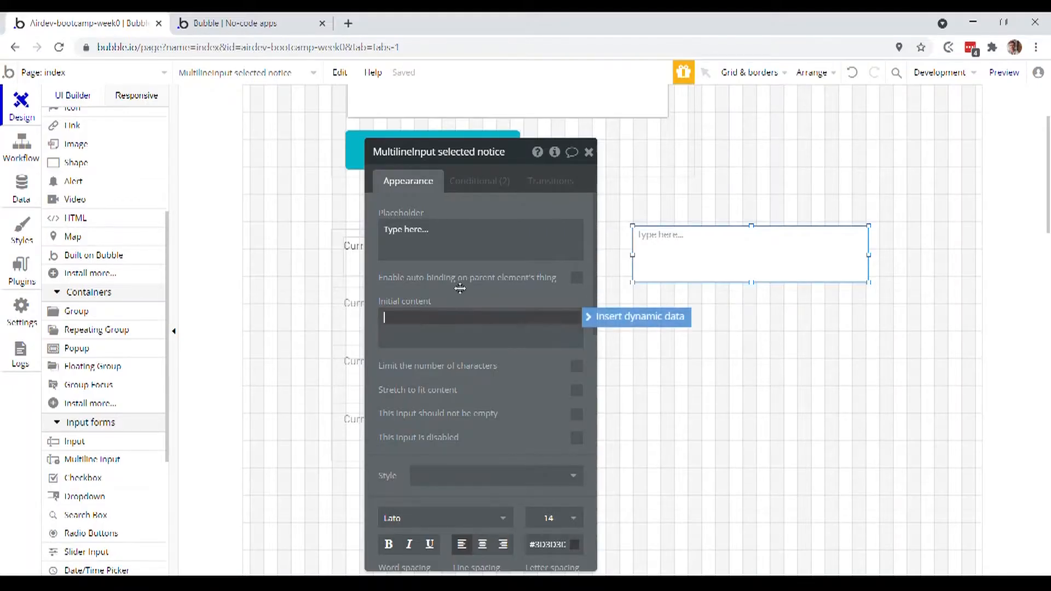
pyautogui.moveTo(463, 288); pyautogui.dragTo(688, 293)
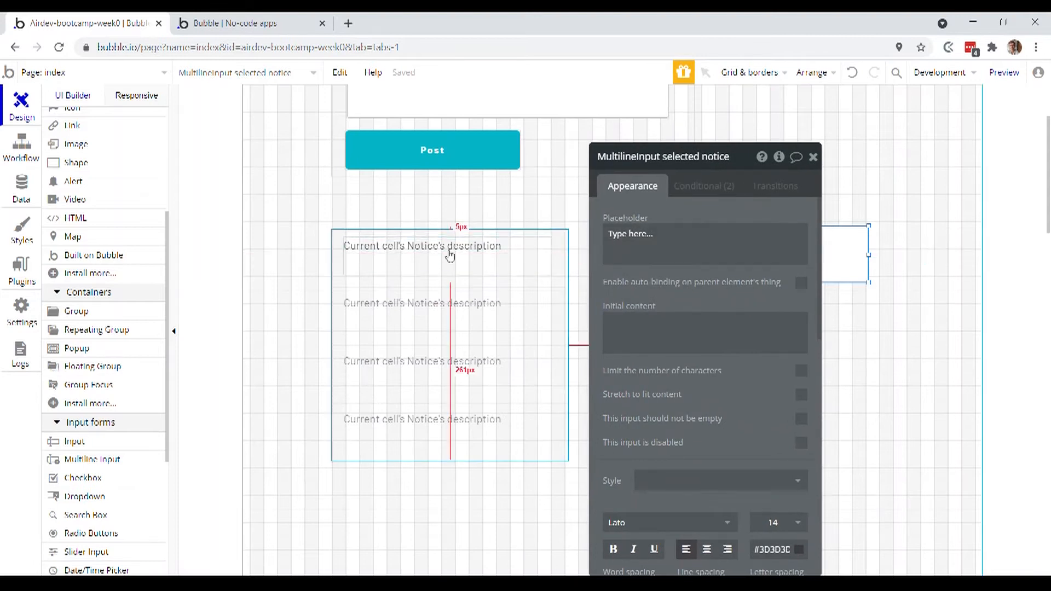
pyautogui.moveTo(463, 267); pyautogui.dragTo(473, 351)
pyautogui.moveTo(679, 398); pyautogui.dragTo(477, 371)
pyautogui.click(470, 320)
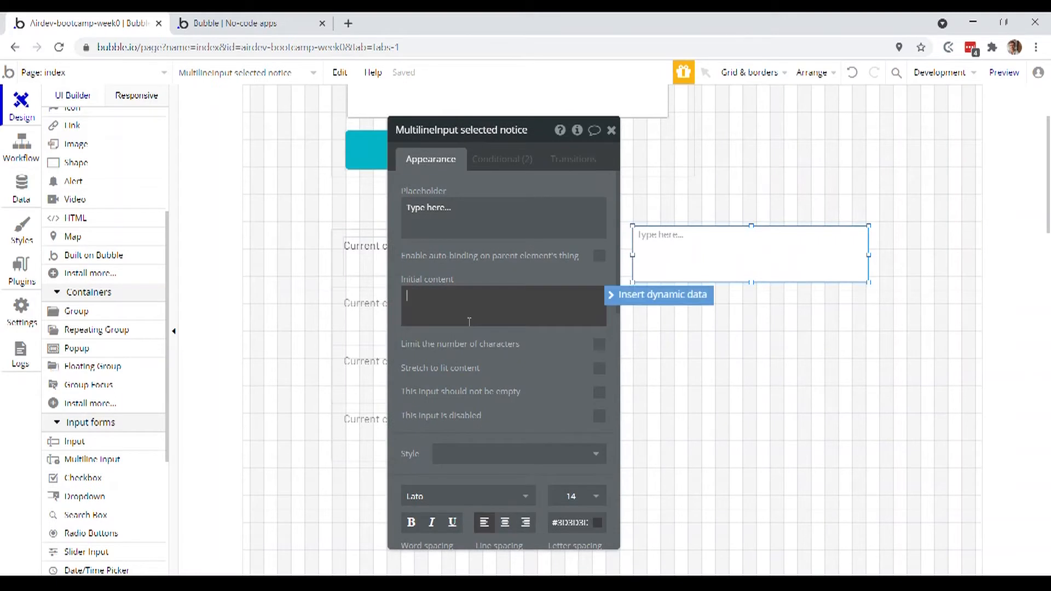
pyautogui.click(631, 297)
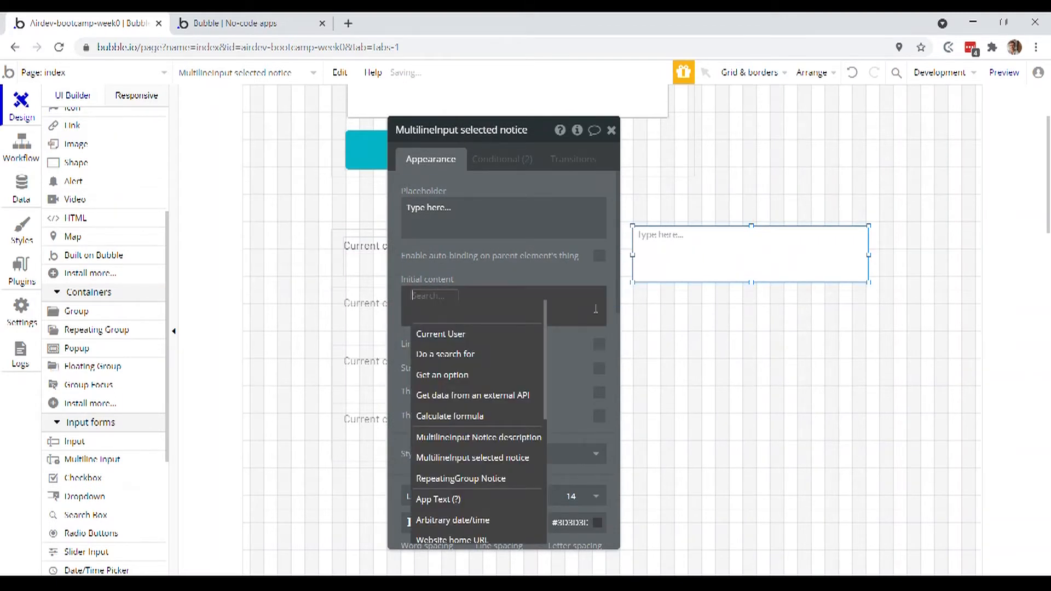
pyautogui.click(509, 479)
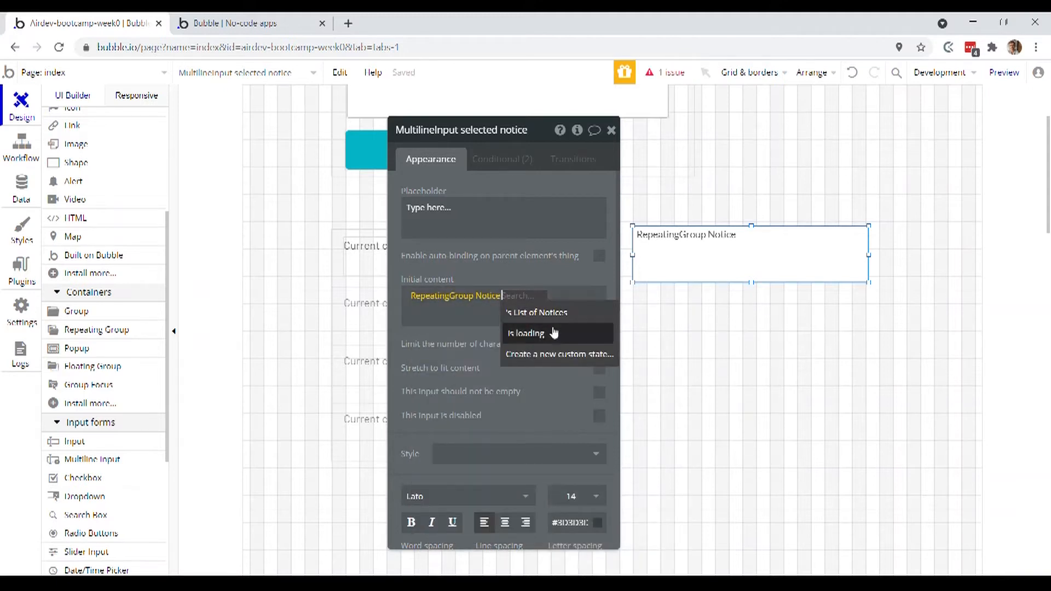
pyautogui.click(566, 315)
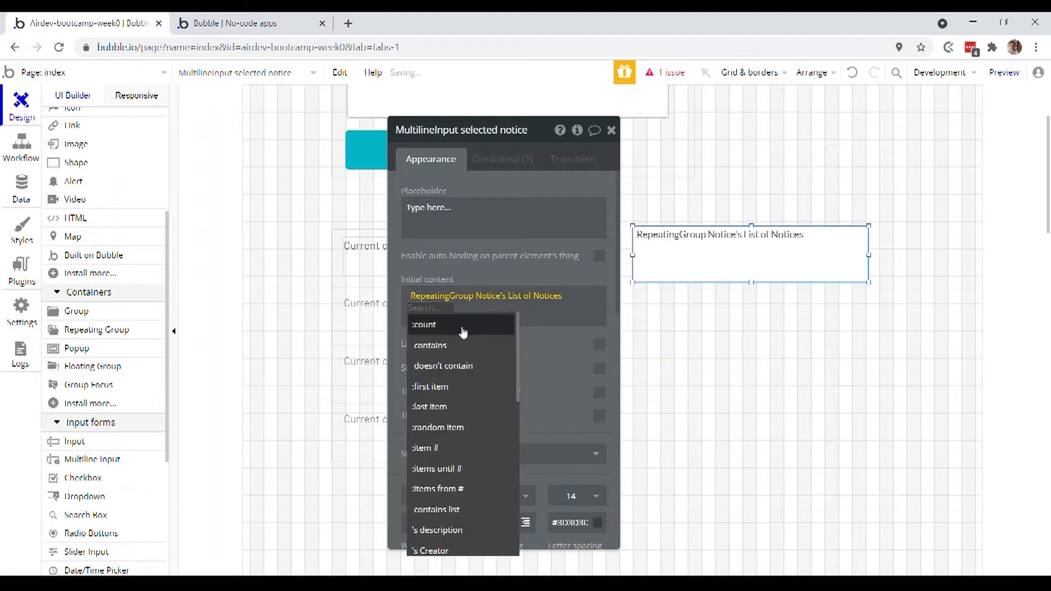
pyautogui.click(453, 389)
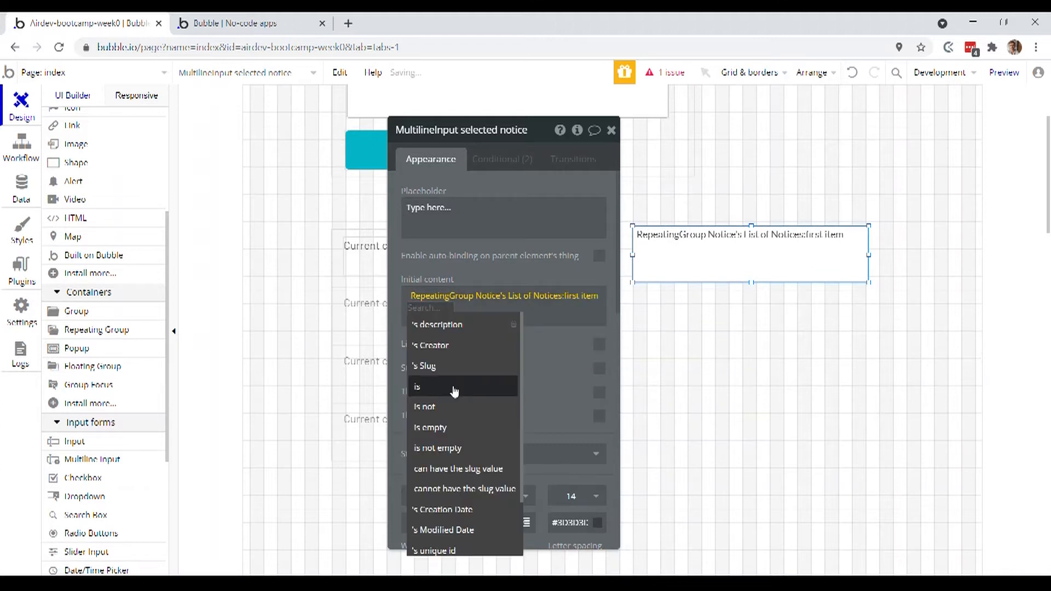
pyautogui.click(467, 326)
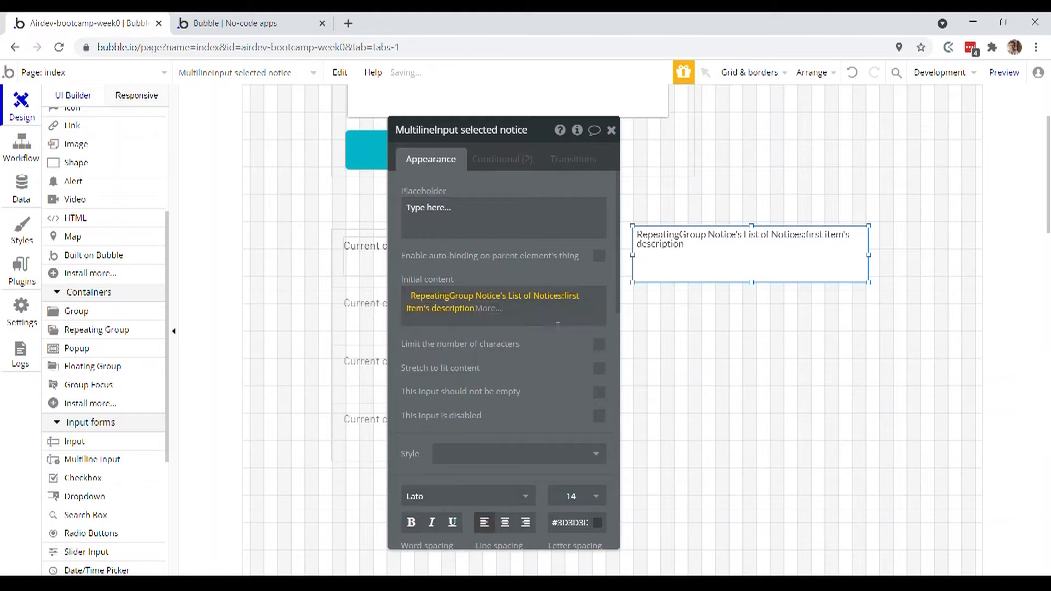
# - Check the running app preview to see which notice the new multiline input displays, and return to the editor
pyautogui.click(277, 24)
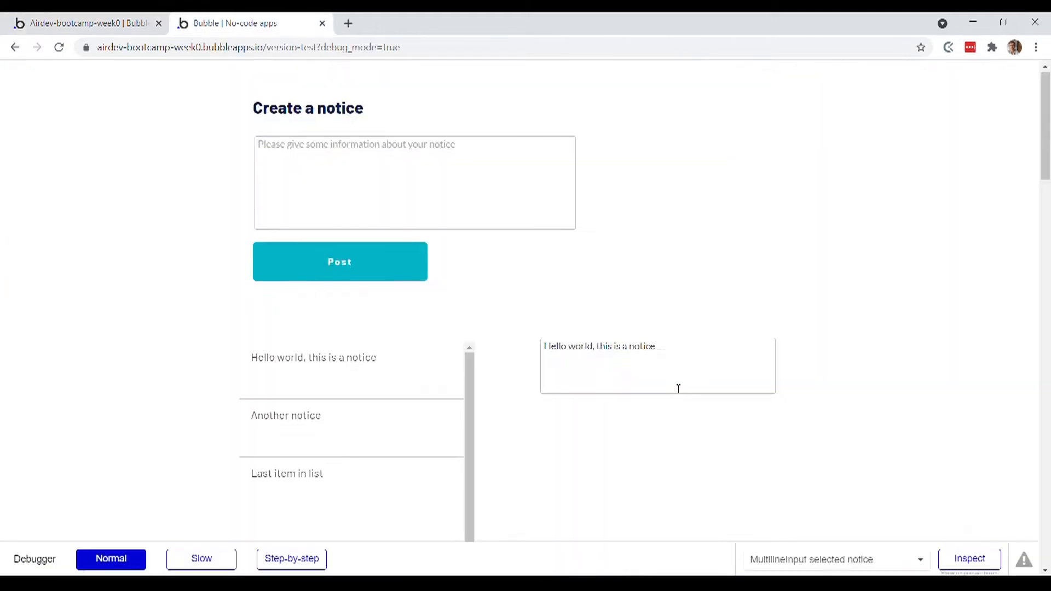
pyautogui.scroll(-2, 678, 383)
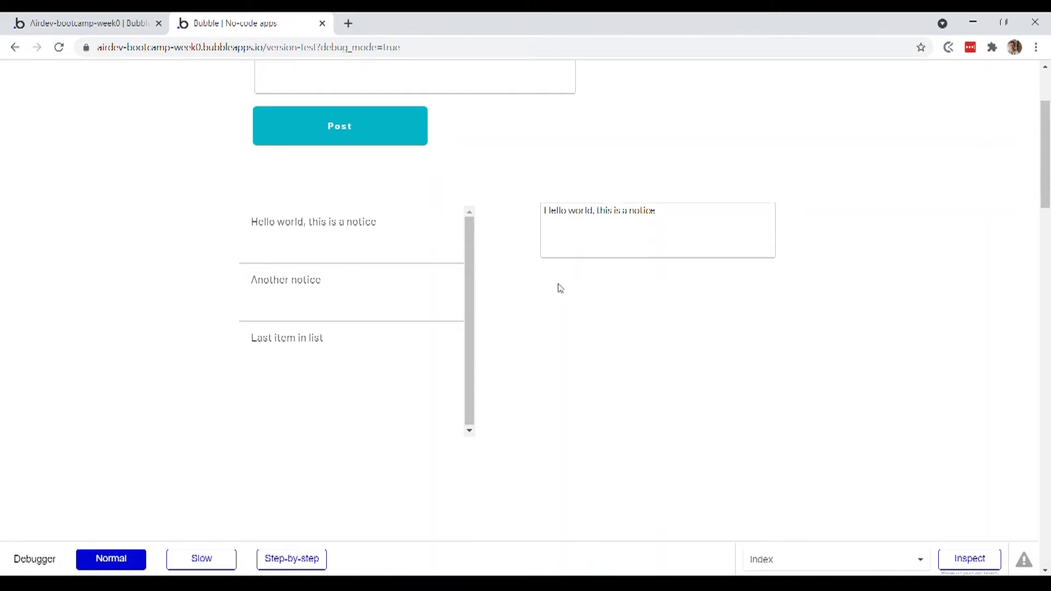
pyautogui.click(87, 23)
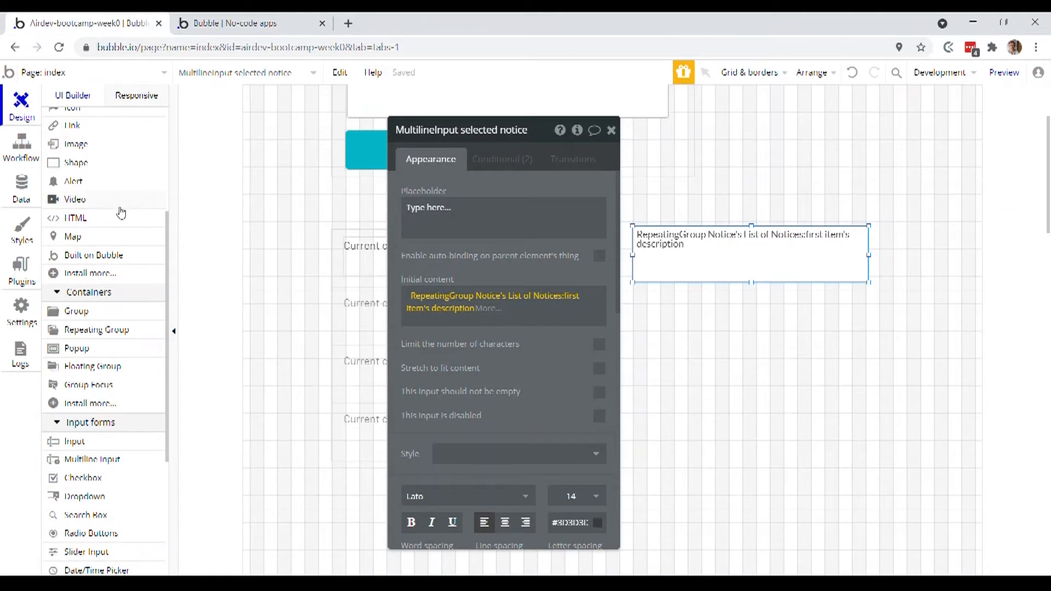
# - Add a button about 190 by 40 directly below the selected notice input and label it "Save"
pyautogui.scroll(4, 100, 320)
pyautogui.click(756, 291)
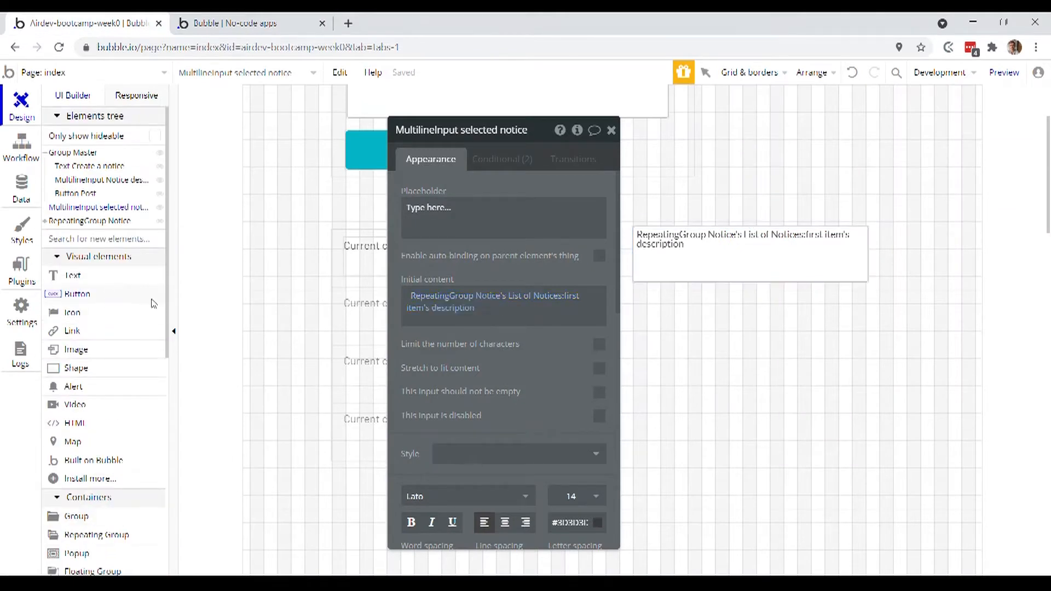
pyautogui.moveTo(733, 286); pyautogui.dragTo(861, 315)
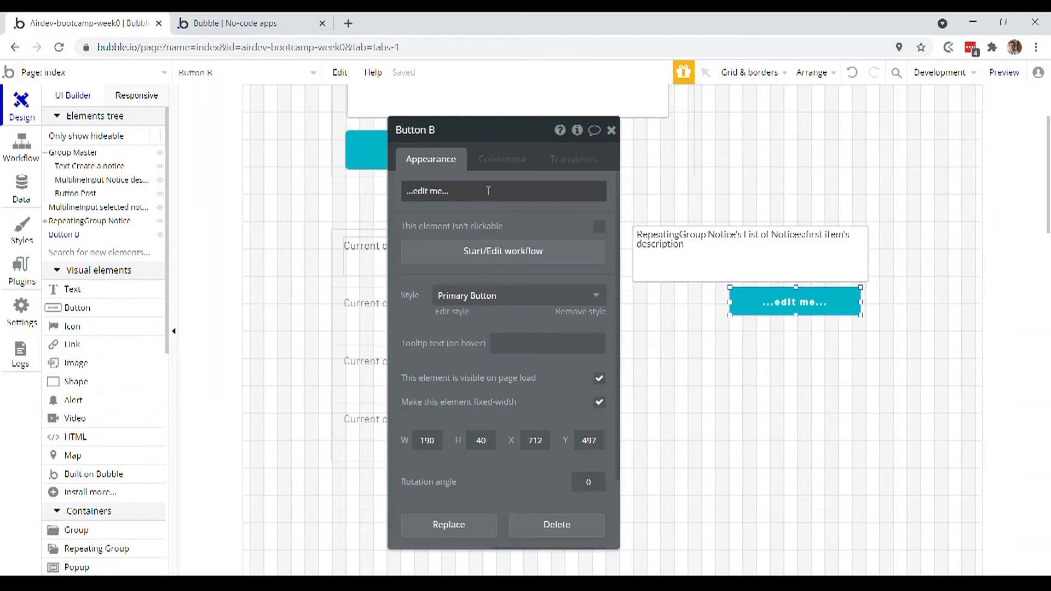
pyautogui.click(488, 191)
pyautogui.write('Save')
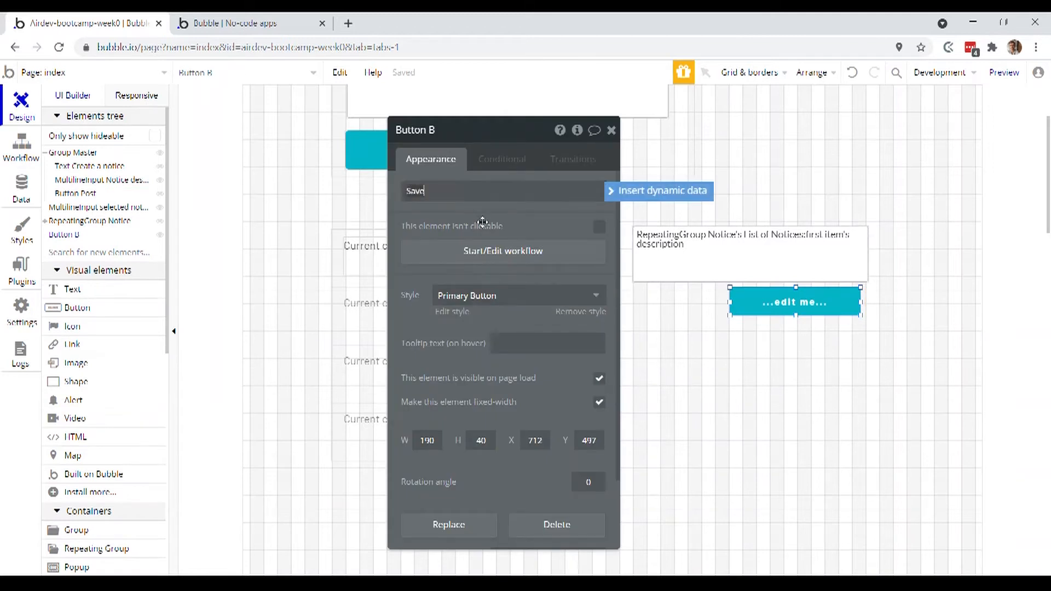
pyautogui.click(496, 211)
pyautogui.click(611, 130)
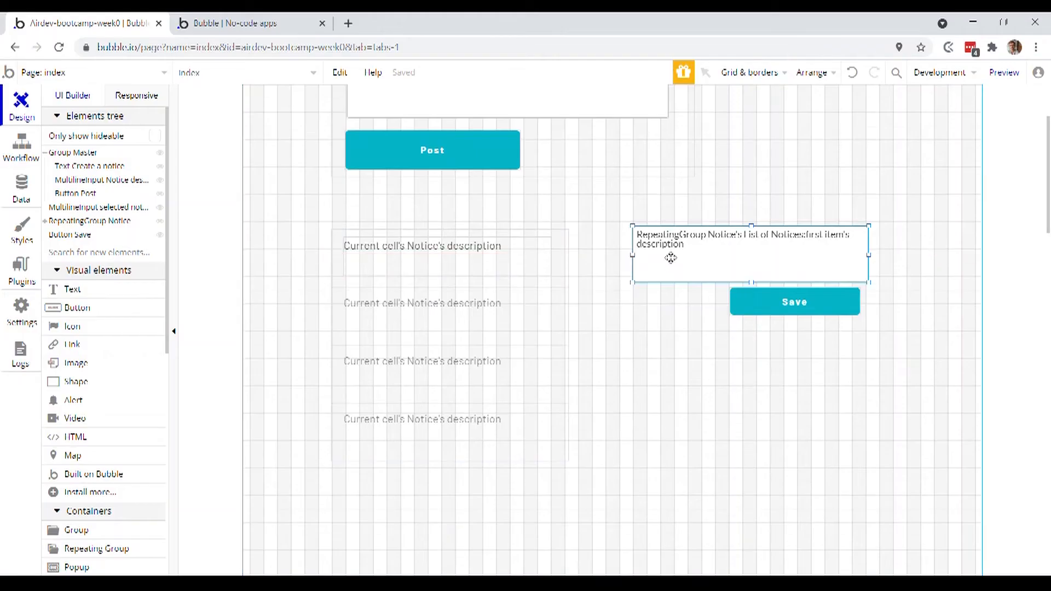
# - Change the selected notice input's initial content to use item #2 of RepeatingGroup Notice's List of Notices instead of the first item
pyautogui.doubleClick(671, 257)
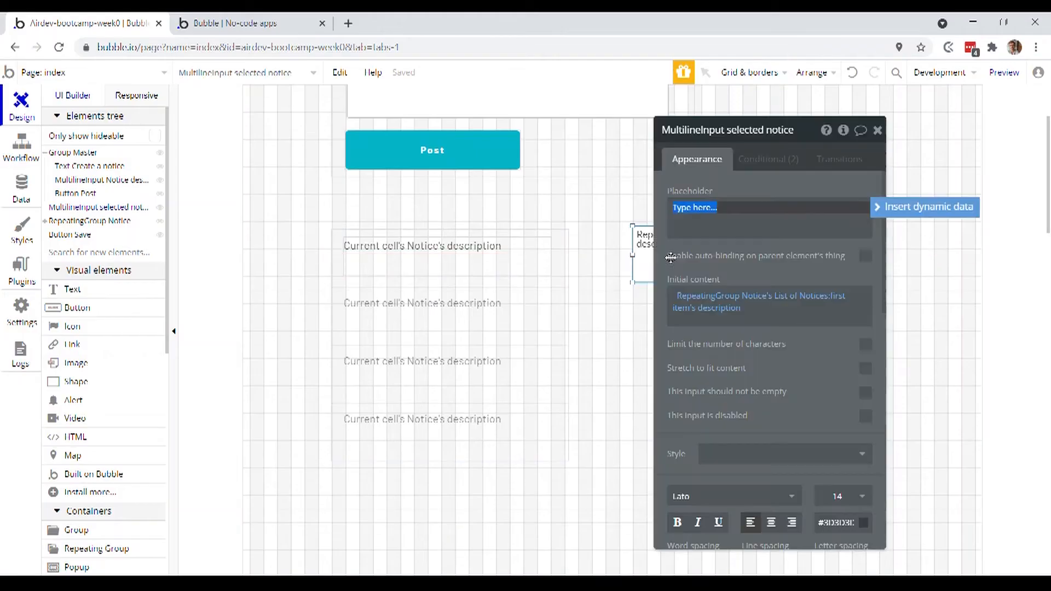
pyautogui.moveTo(712, 254); pyautogui.dragTo(893, 272)
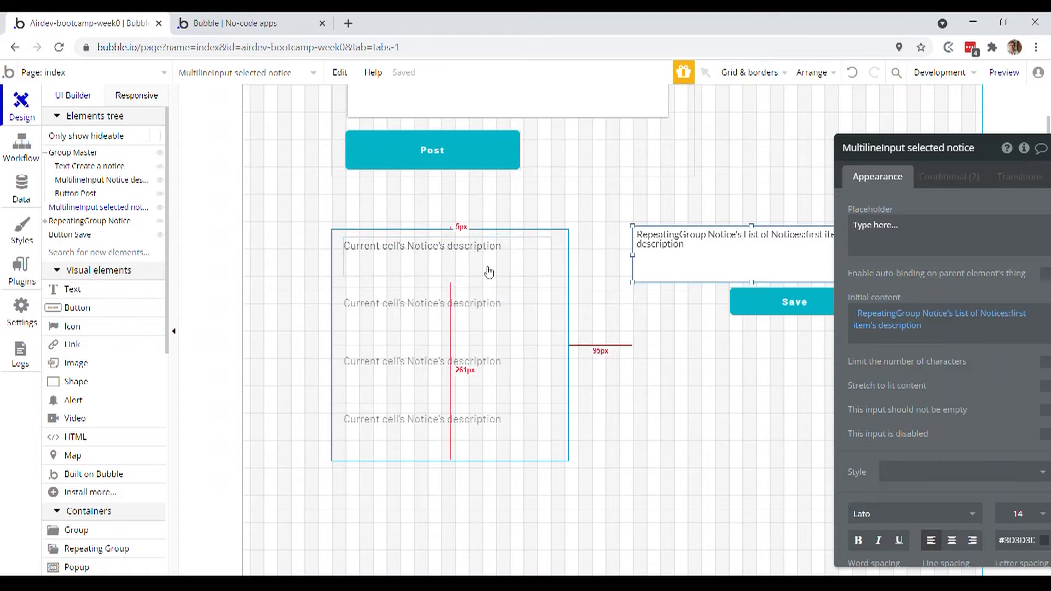
pyautogui.click(702, 271)
pyautogui.moveTo(835, 265); pyautogui.dragTo(715, 237)
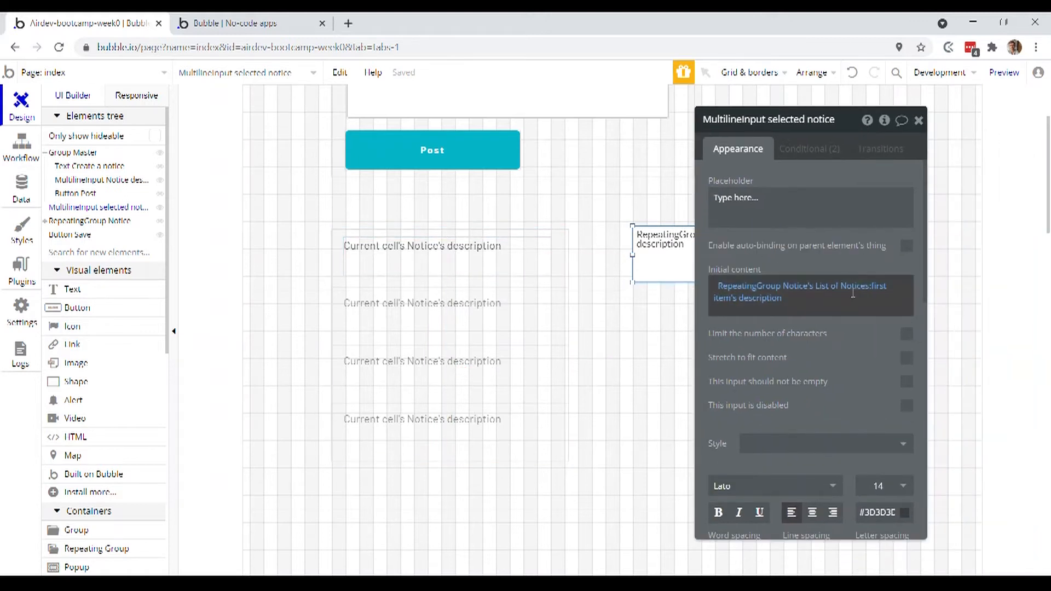
pyautogui.click(886, 290)
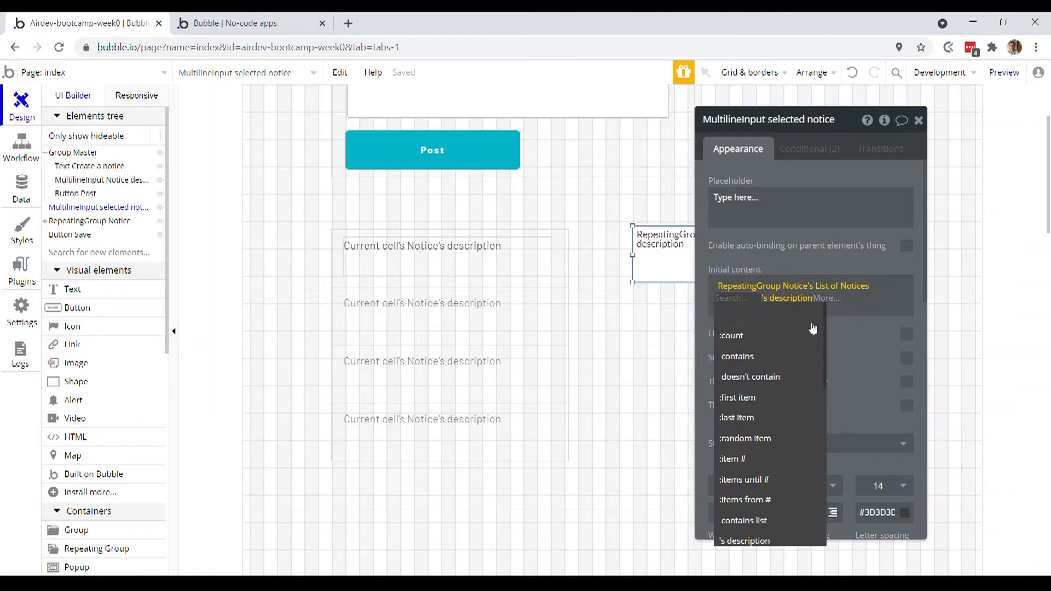
pyautogui.click(749, 460)
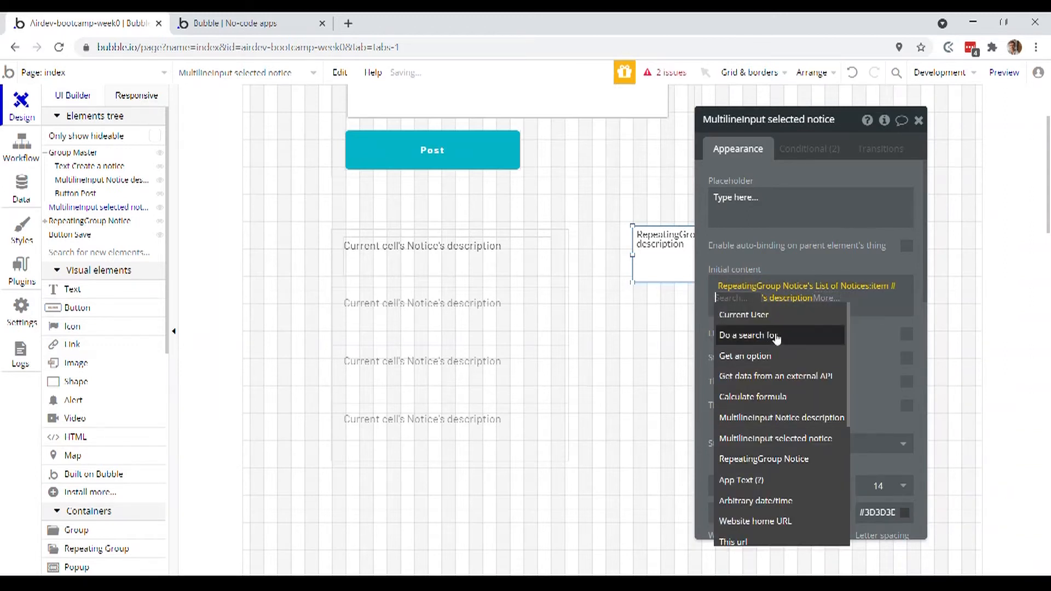
pyautogui.write('2')
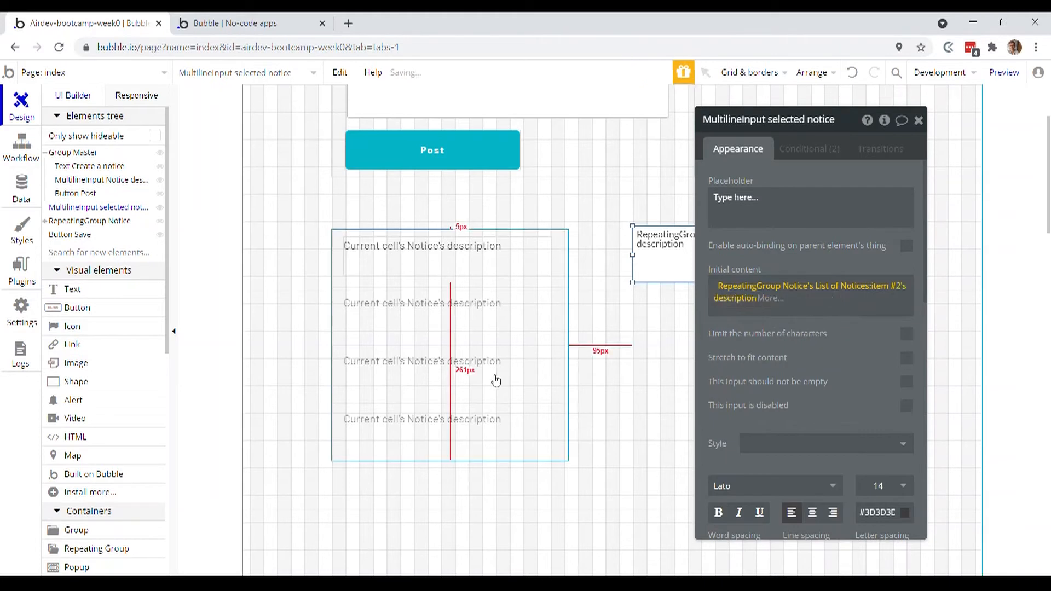
# - Compare the individual notices in the running preview's list with the multiline input, and return to the editor
pyautogui.moveTo(731, 359); pyautogui.dragTo(806, 369)
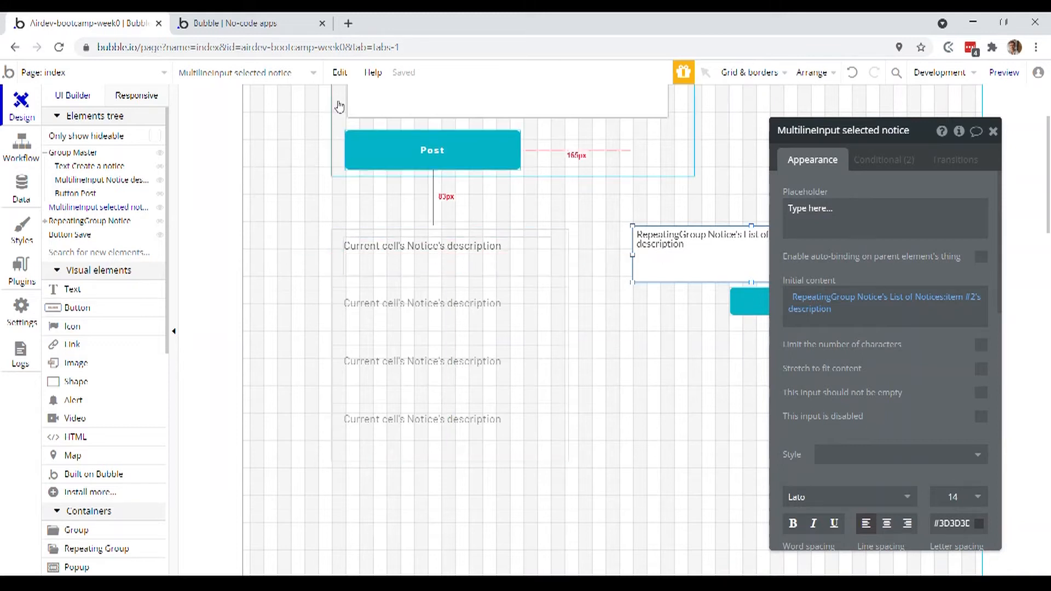
pyautogui.click(300, 18)
pyautogui.click(326, 297)
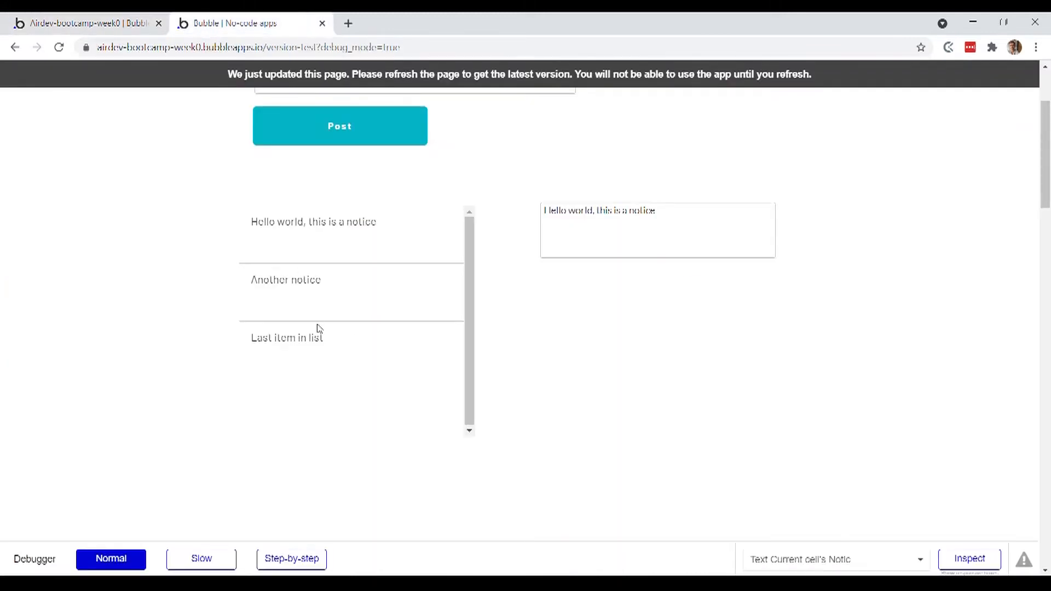
pyautogui.moveTo(314, 338); pyautogui.dragTo(370, 312)
pyautogui.click(144, 19)
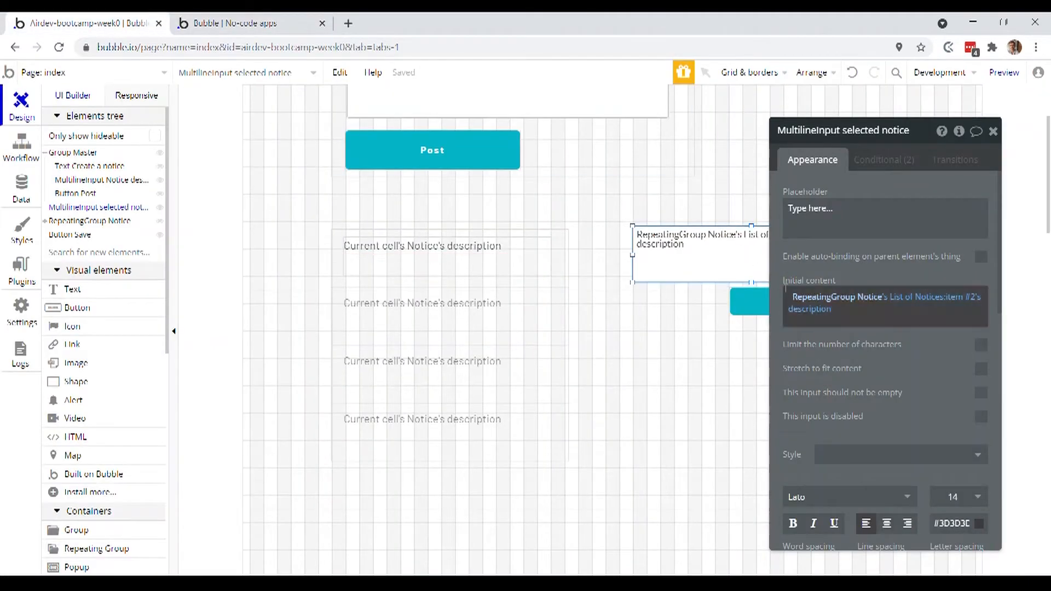
# - Create a workflow for a click on the notice description text in the repeating group and view the actions available for it
pyautogui.click(484, 267)
pyautogui.moveTo(854, 311); pyautogui.dragTo(725, 262)
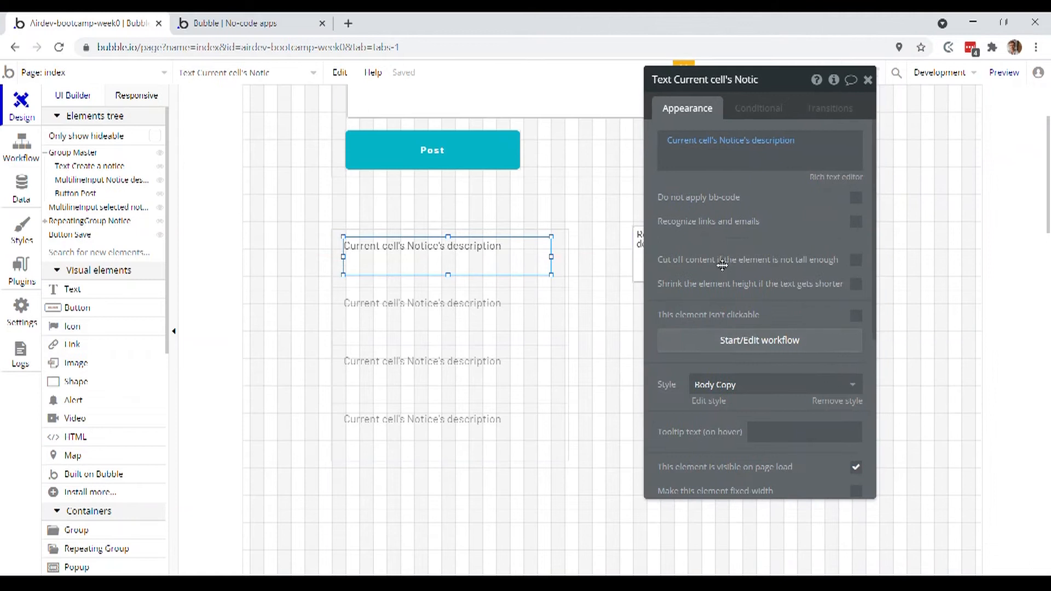
pyautogui.click(722, 345)
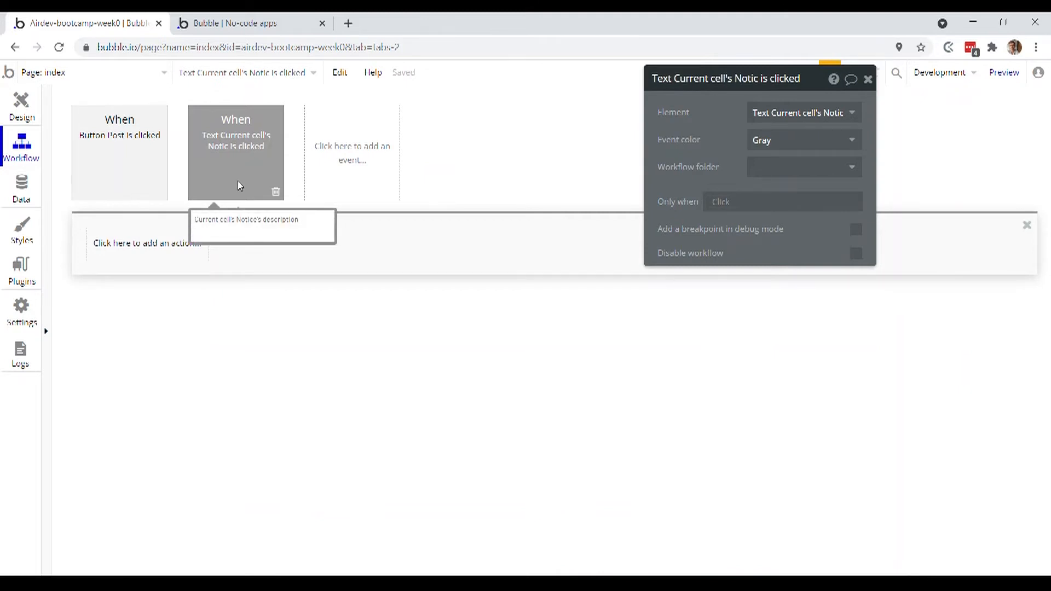
pyautogui.click(144, 245)
pyautogui.moveTo(149, 433)
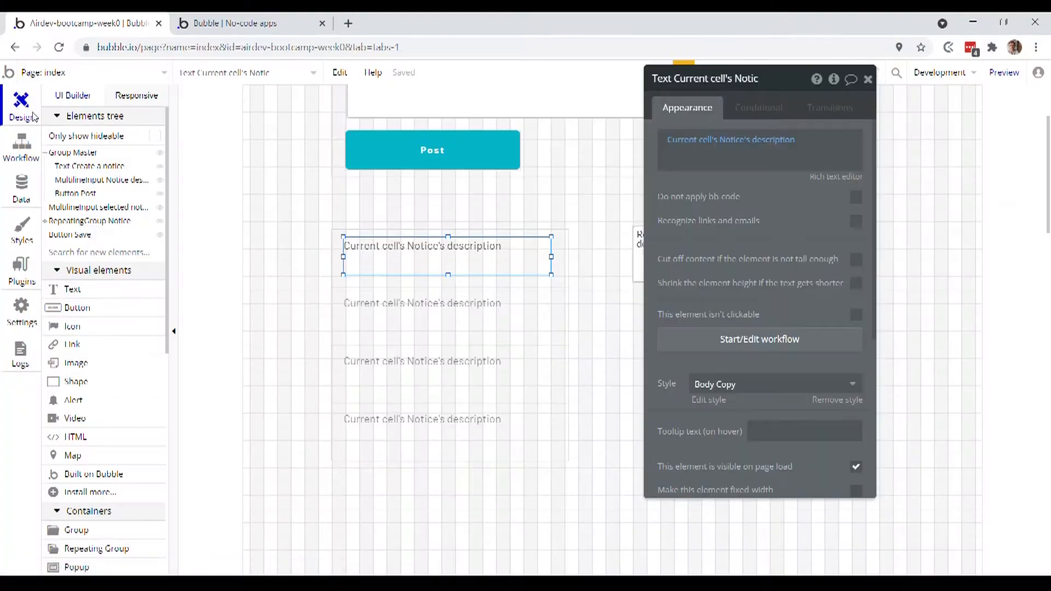
pyautogui.click(868, 79)
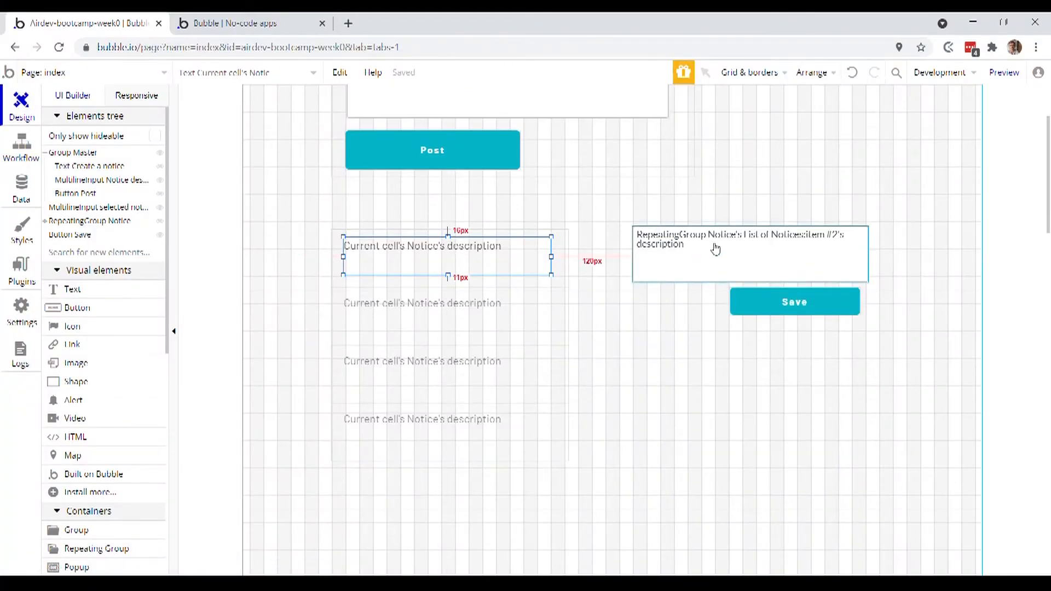
# - Draw a group container below the Save button and move the selected notice input into it
pyautogui.click(128, 534)
pyautogui.moveTo(625, 331); pyautogui.dragTo(878, 453)
pyautogui.moveTo(695, 260); pyautogui.dragTo(693, 368)
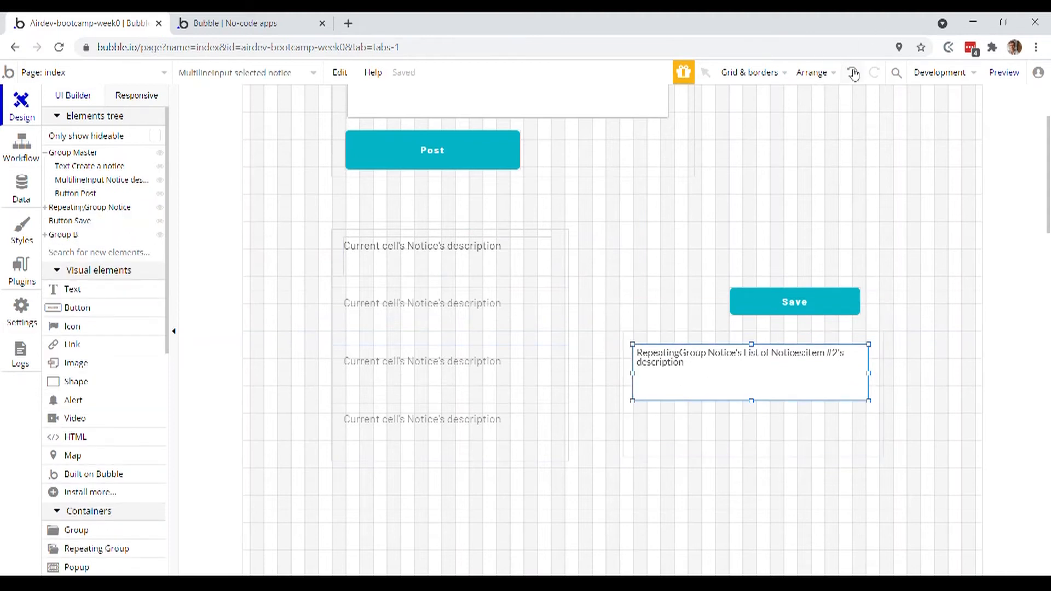
# - Undo the separately drawn group and the input's move into it, and wrap the selected notice input in a new group
pyautogui.click(853, 73)
pyautogui.click(854, 74)
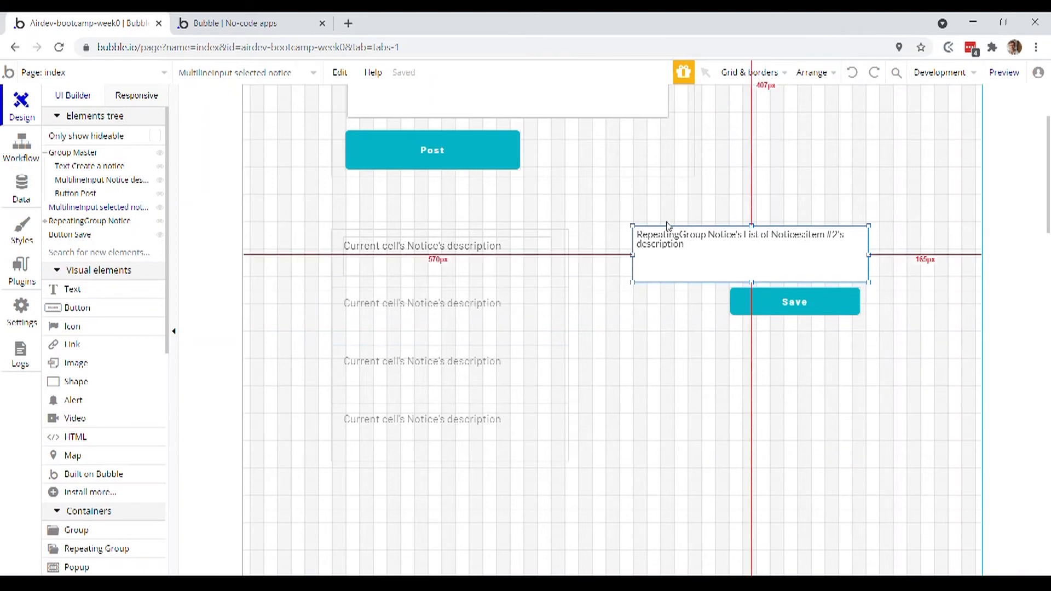
pyautogui.rightClick(674, 252)
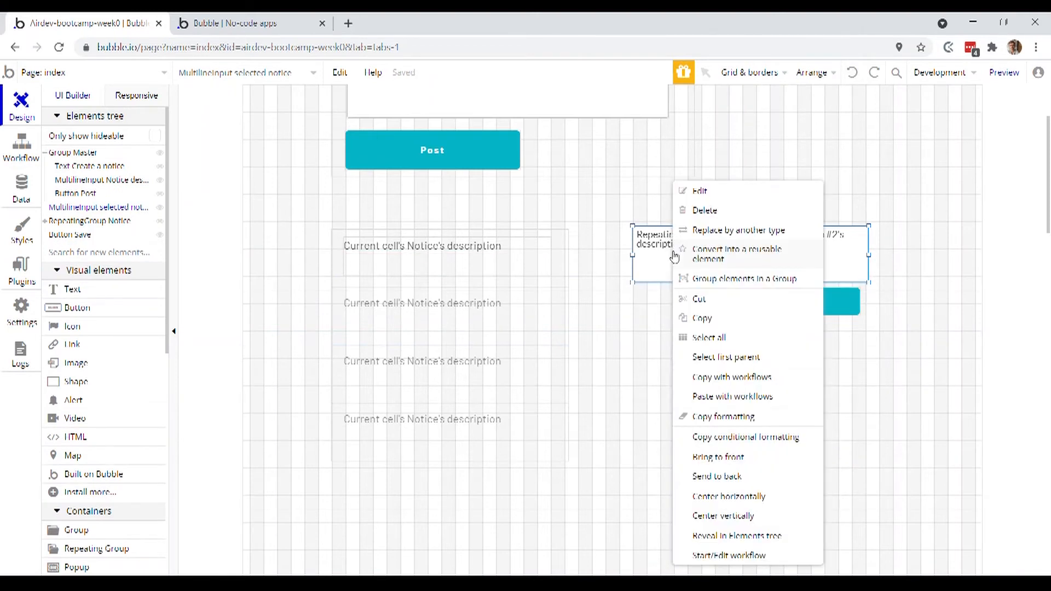
pyautogui.click(800, 281)
# - Extend the new group below the multiline input to a height of 153 and move the Save button inside it
pyautogui.moveTo(751, 282); pyautogui.dragTo(725, 300)
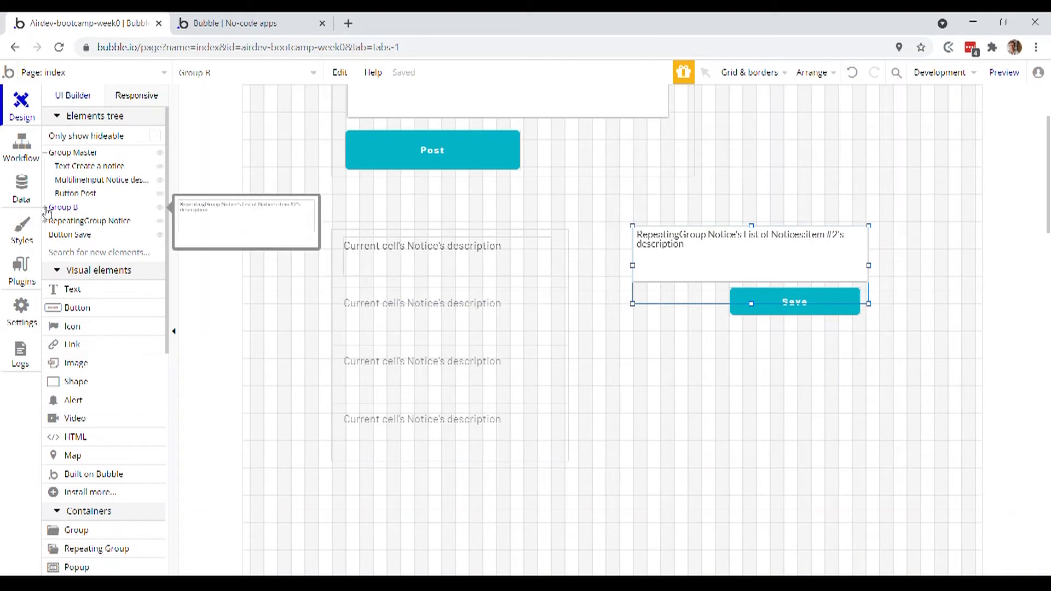
pyautogui.click(46, 209)
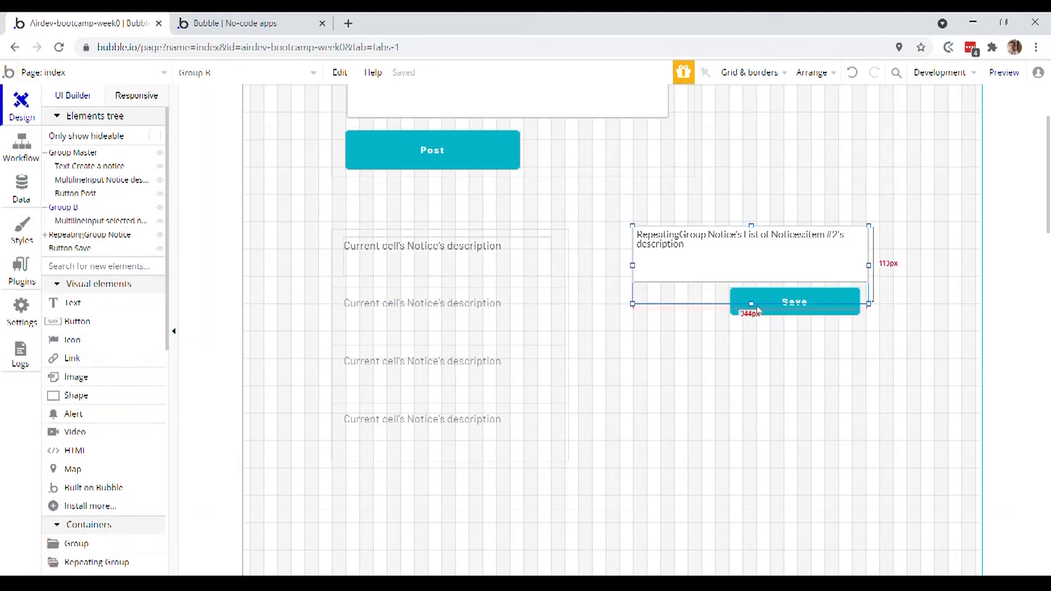
pyautogui.moveTo(750, 303); pyautogui.dragTo(725, 422)
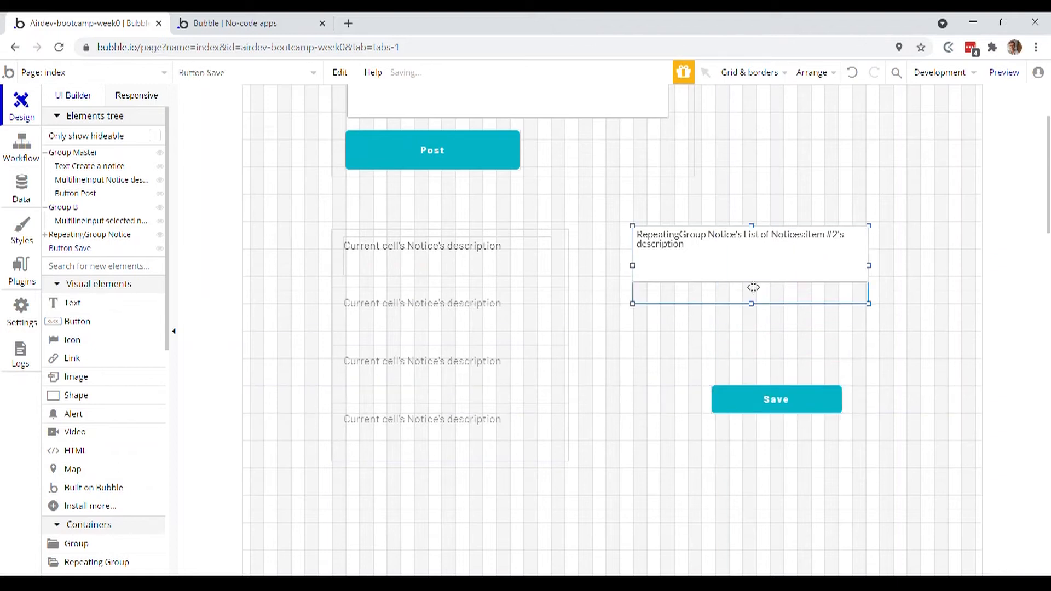
pyautogui.moveTo(751, 303); pyautogui.dragTo(752, 331)
pyautogui.moveTo(784, 397); pyautogui.dragTo(782, 326)
# - Rename the group holding the input and Save button as "Group selected notice" and set its type of content to Notice
pyautogui.click(717, 313)
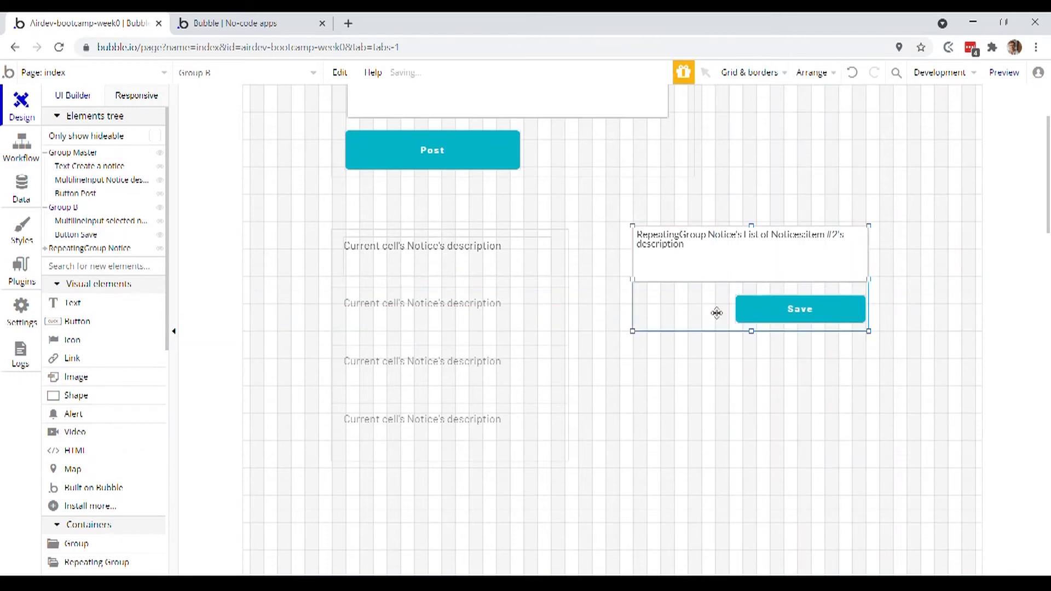
pyautogui.doubleClick(717, 313)
pyautogui.moveTo(708, 74); pyautogui.dragTo(699, 166)
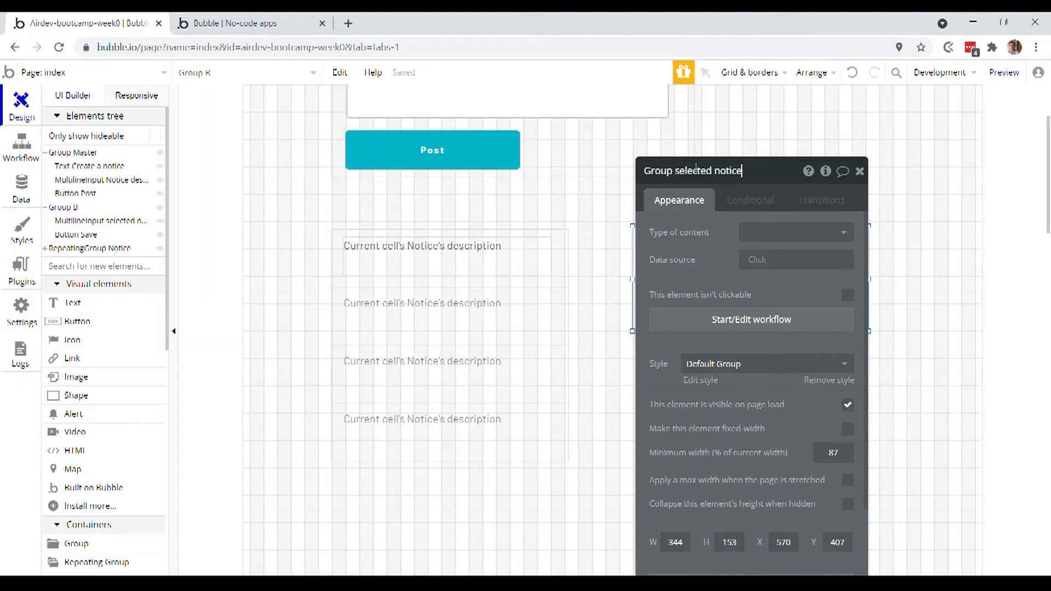
pyautogui.moveTo(696, 170); pyautogui.dragTo(375, 222)
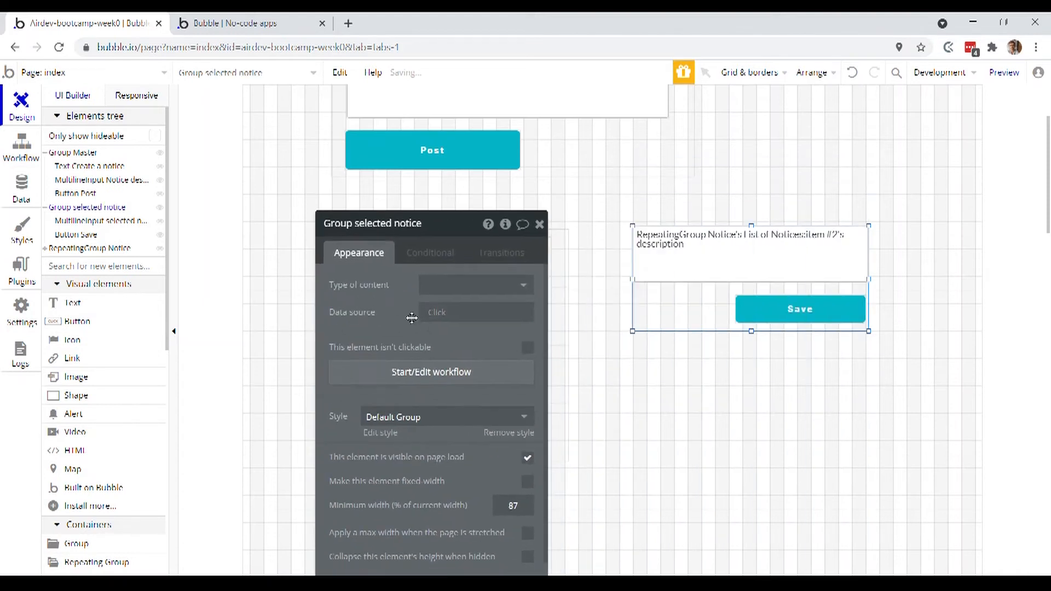
pyautogui.click(458, 297)
pyautogui.click(465, 346)
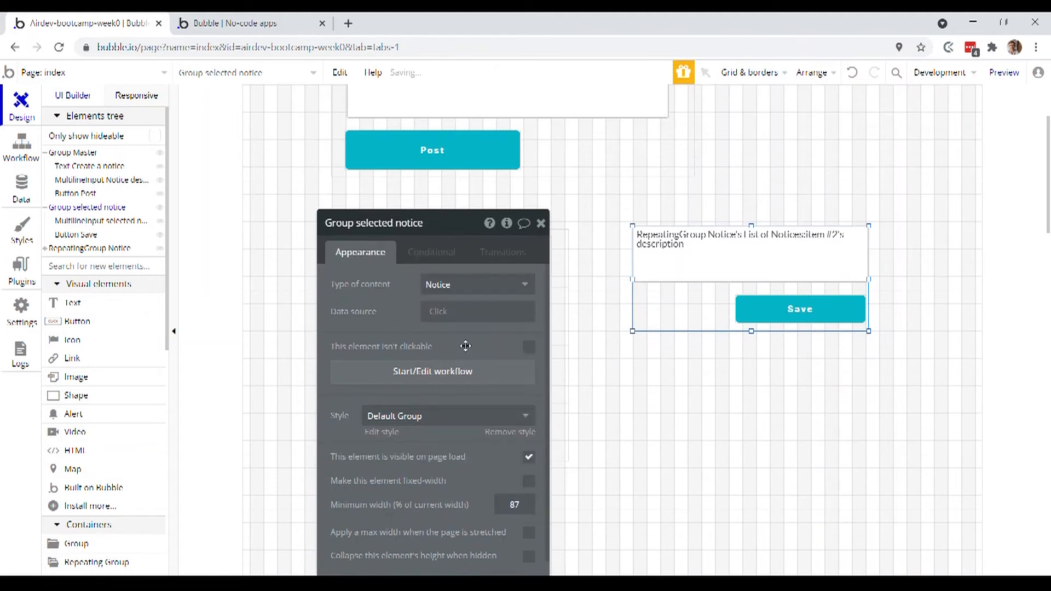
# - Set the data source of Group selected notice to RepeatingGroup Notice's List of Notices:first item
pyautogui.click(442, 317)
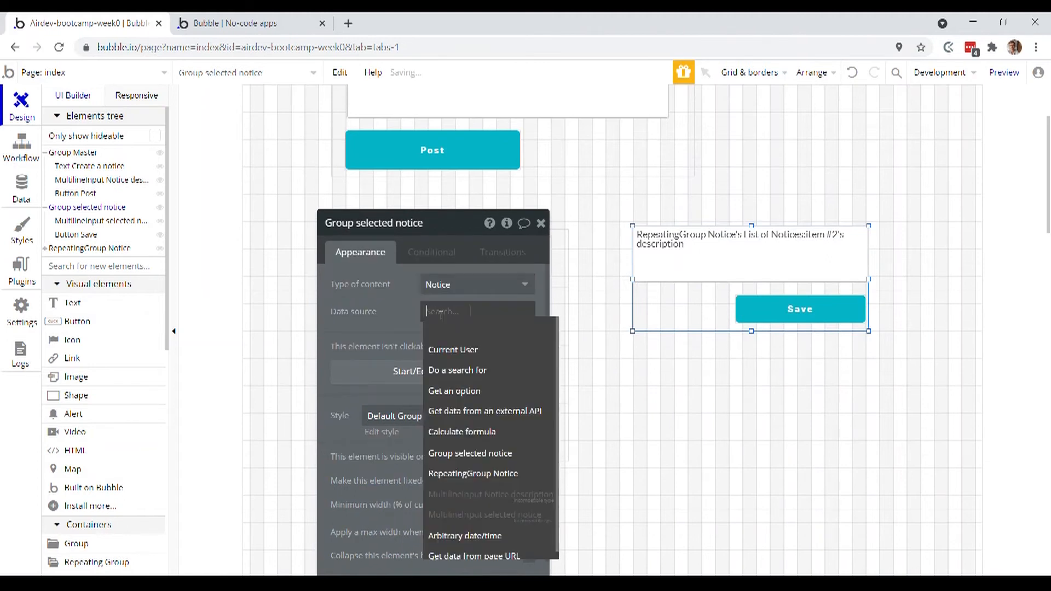
pyautogui.click(510, 482)
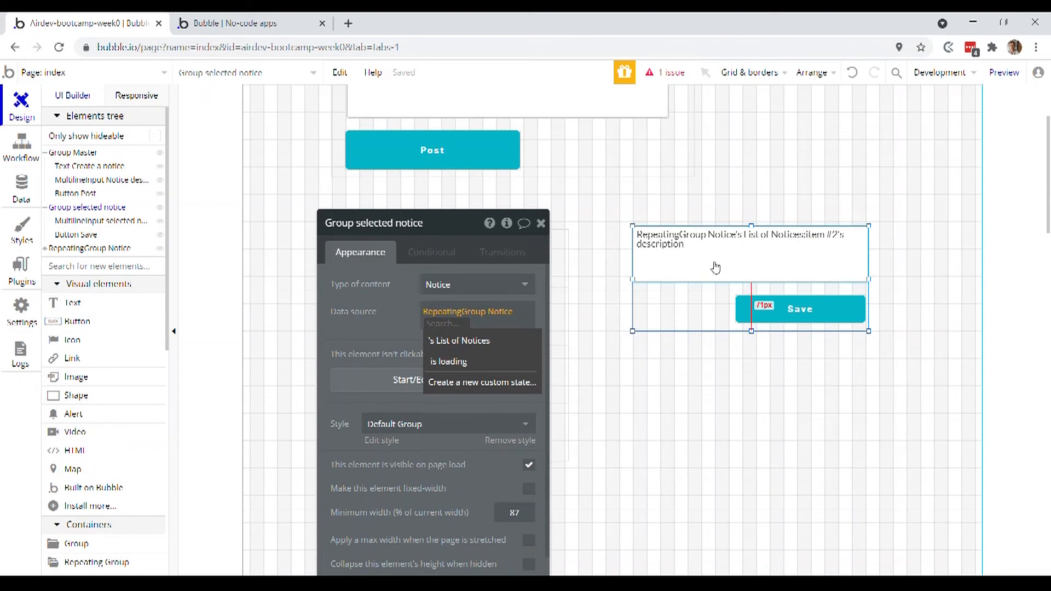
pyautogui.click(482, 342)
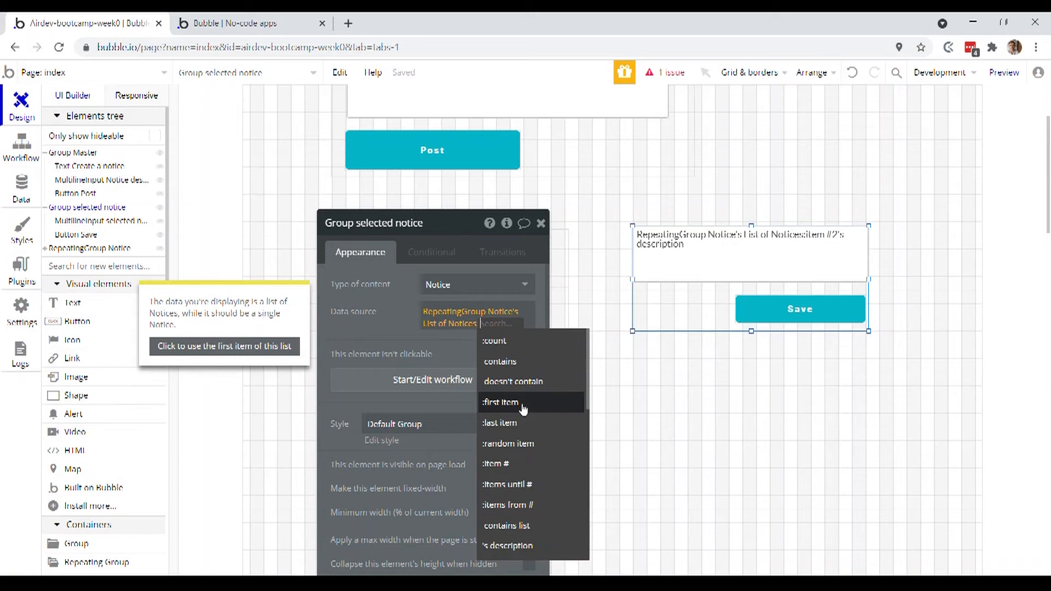
pyautogui.click(523, 410)
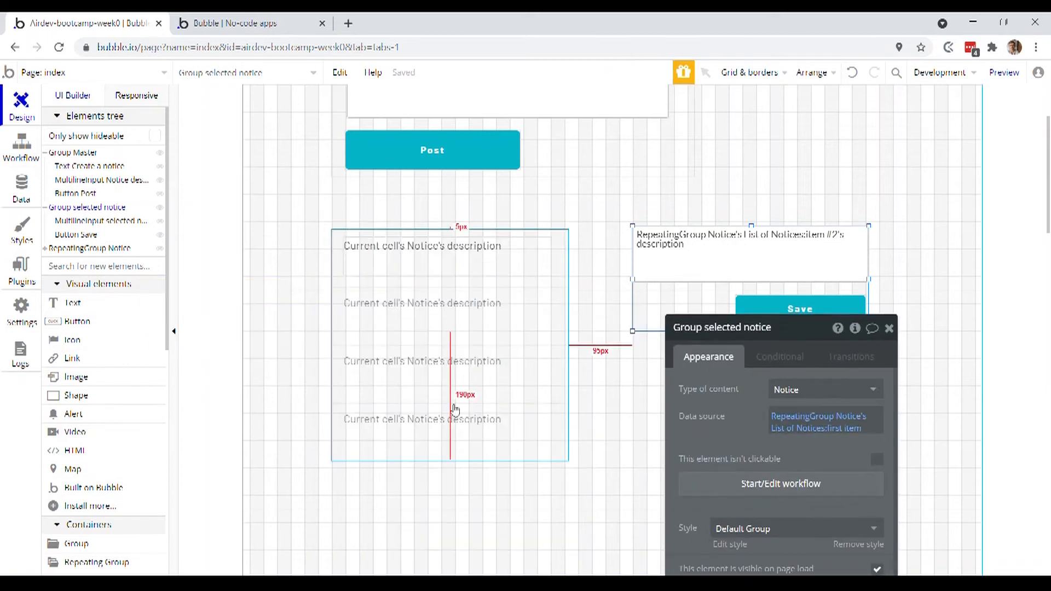
pyautogui.moveTo(744, 418); pyautogui.dragTo(394, 257)
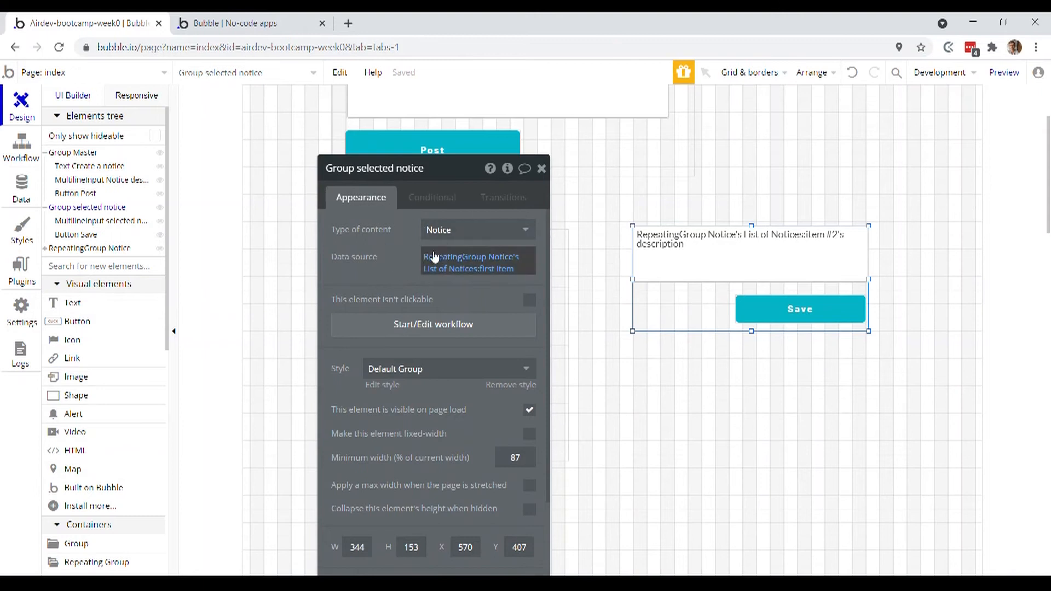
pyautogui.click(473, 258)
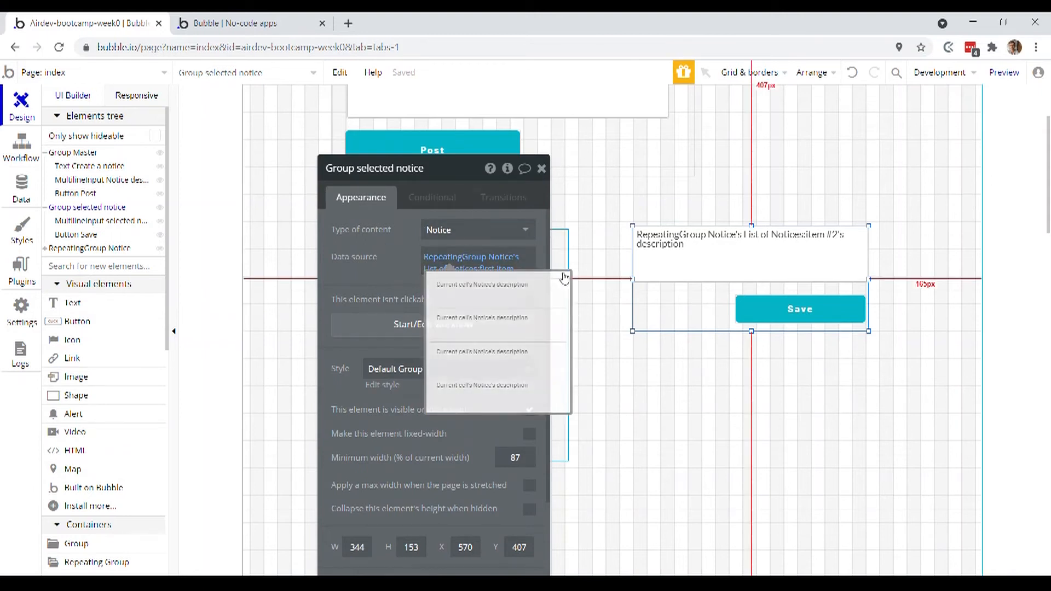
# - Replace the selected notice input's initial content with Parent group's Notice's description, and reopen the properties of Group selected notice
pyautogui.click(735, 249)
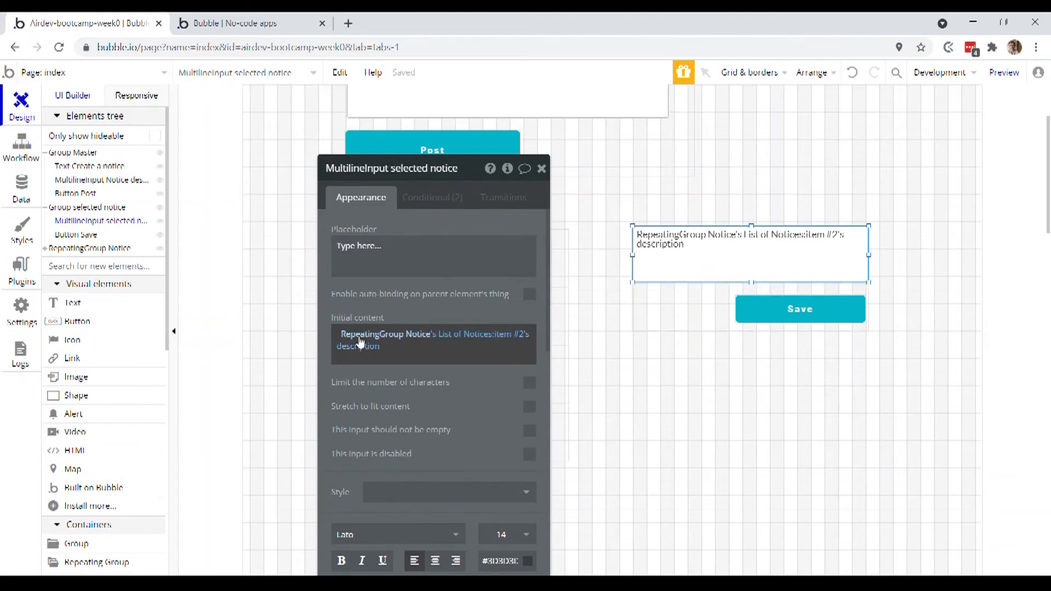
pyautogui.rightClick(360, 342)
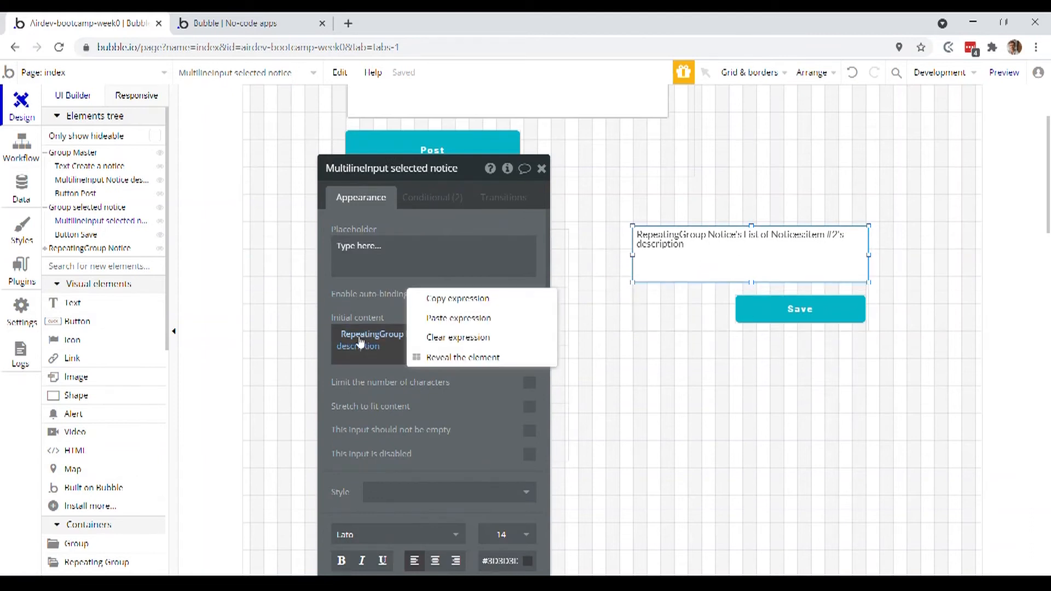
pyautogui.click(442, 346)
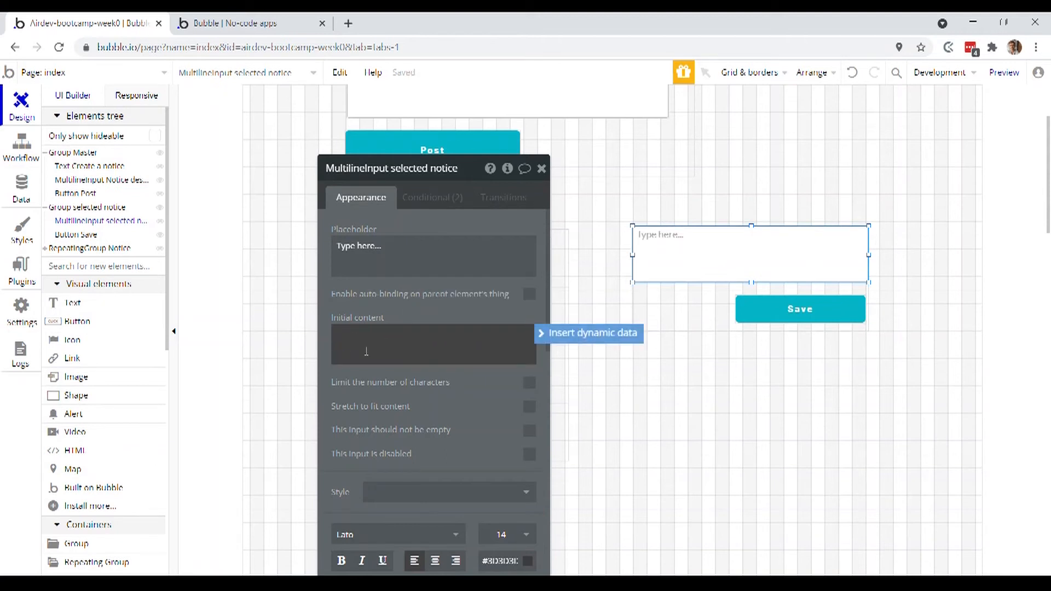
pyautogui.click(549, 333)
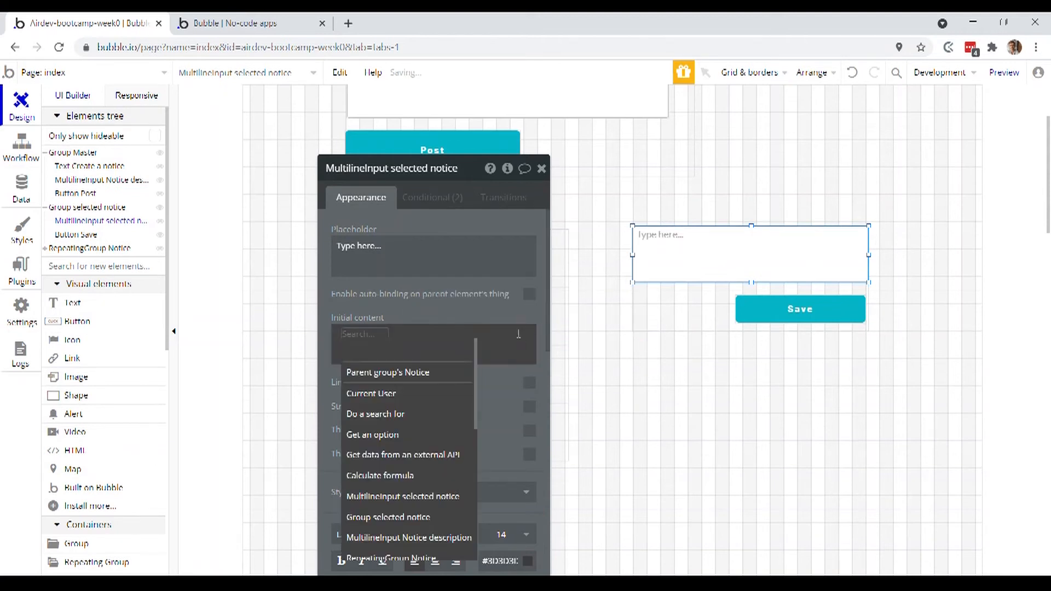
pyautogui.click(411, 374)
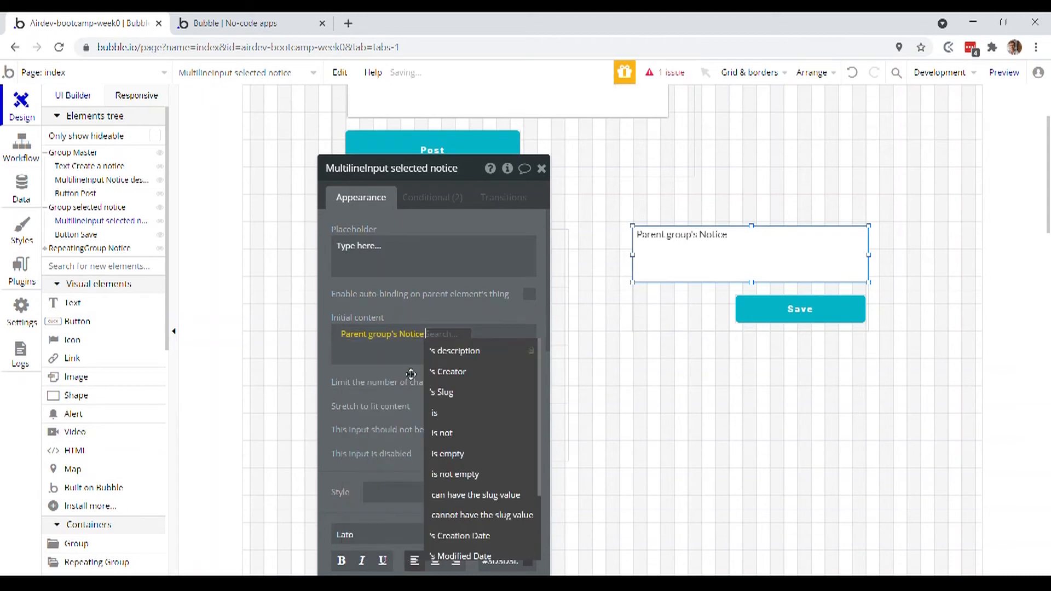
pyautogui.click(474, 352)
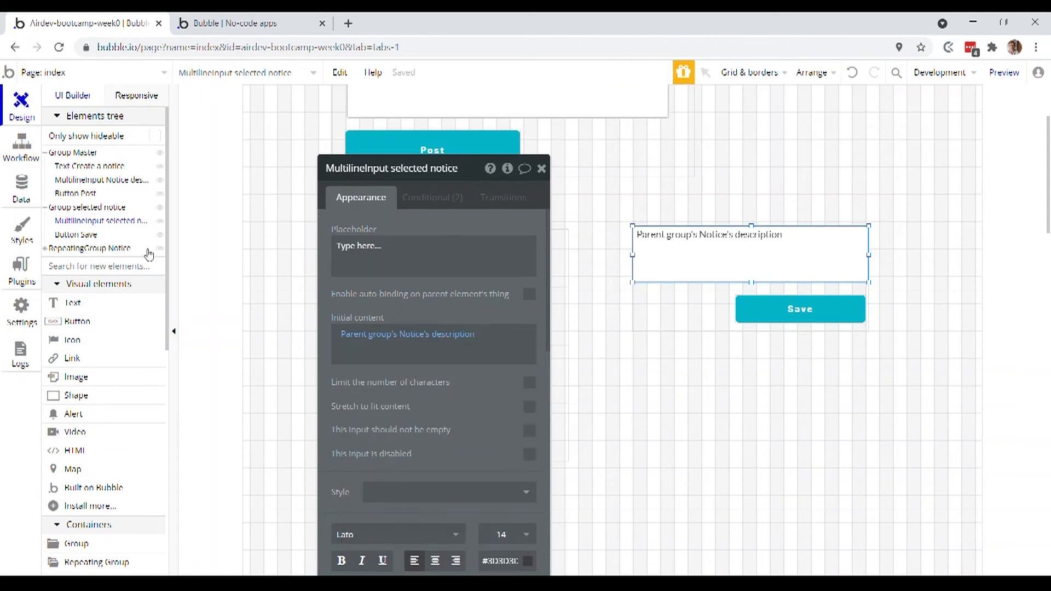
pyautogui.click(116, 212)
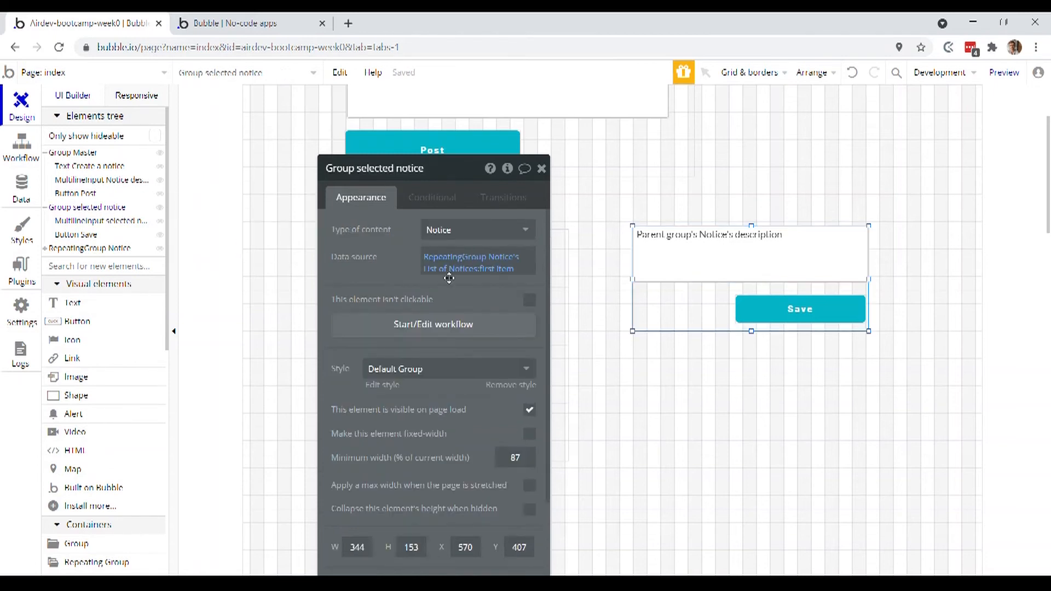